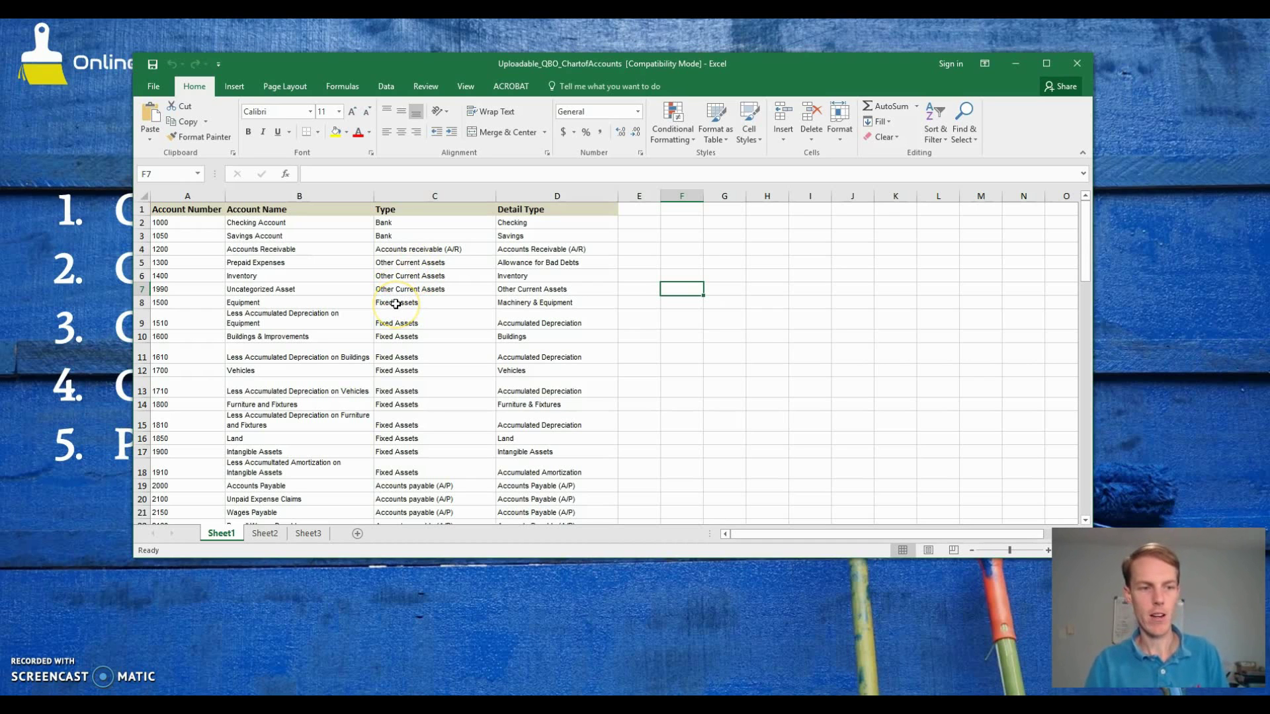
Step: Scroll down and back up through Sheet1 of the Excel chart of accounts to review it
{"action": "scroll", "coordinate": [396, 303], "scroll_direction": "down", "scroll_amount": 6}
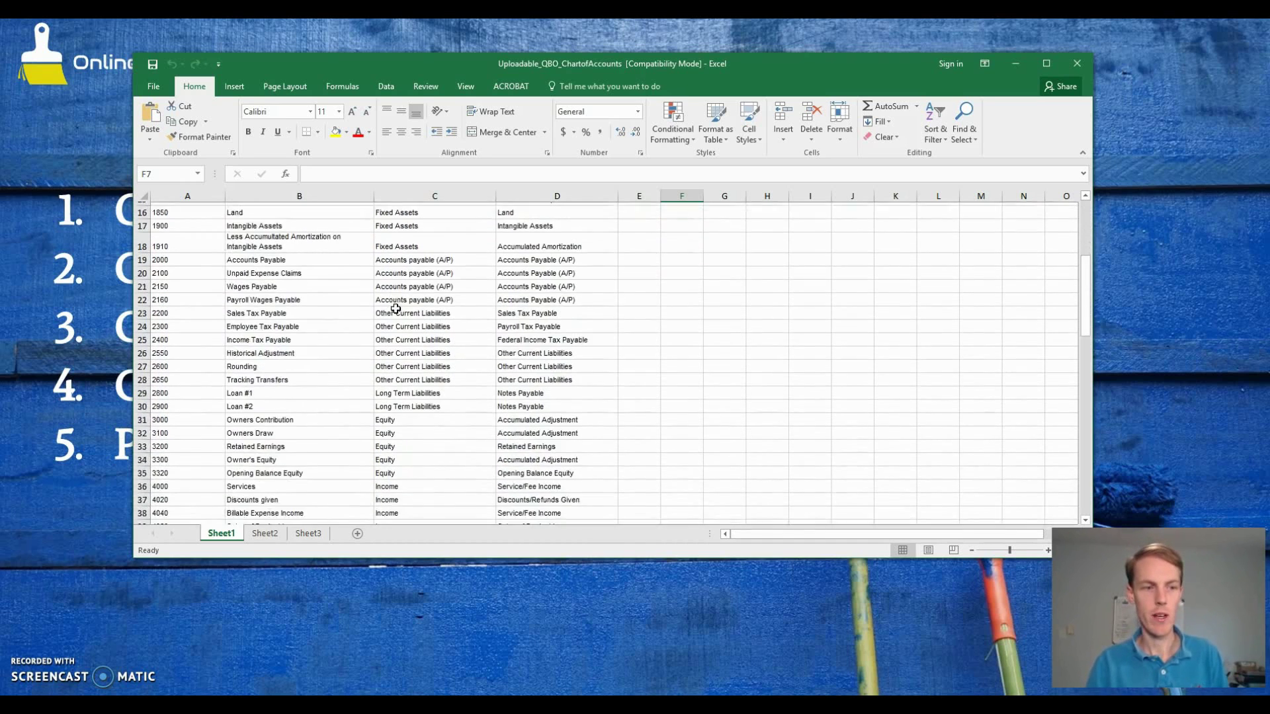
{"action": "scroll", "coordinate": [396, 309], "scroll_direction": "down", "scroll_amount": 5}
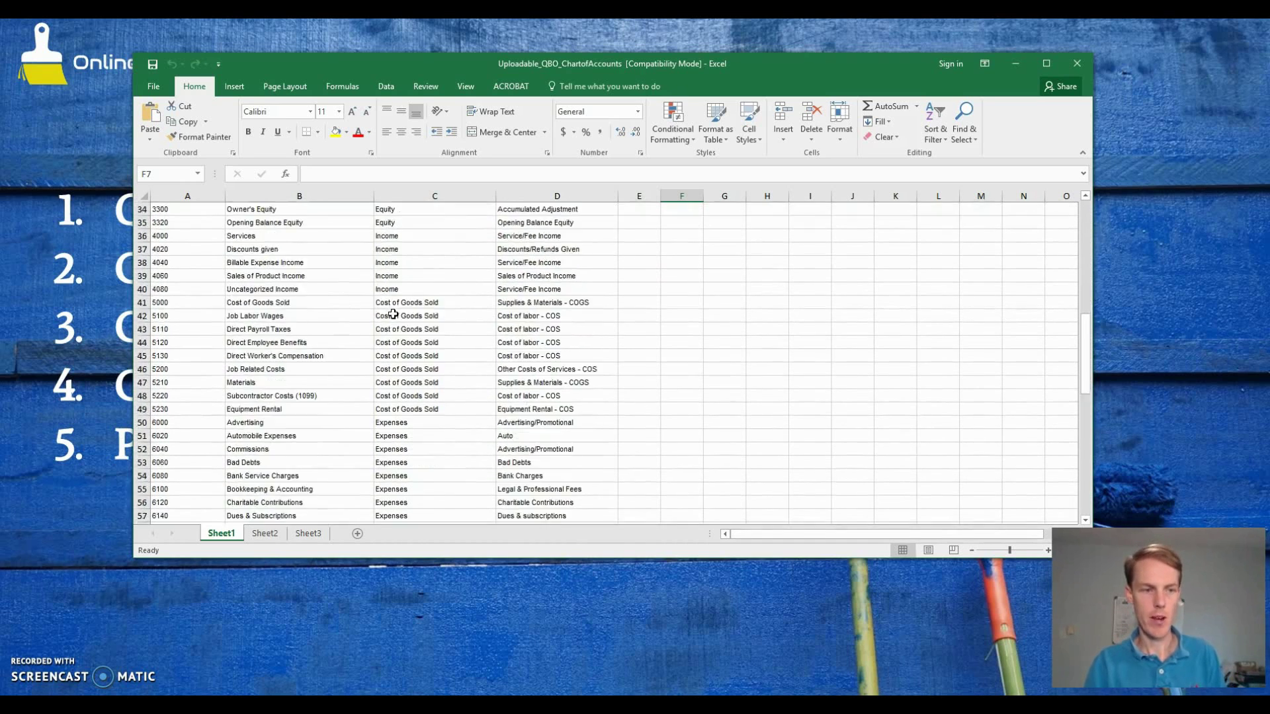
{"action": "scroll", "coordinate": [390, 324], "scroll_direction": "down", "scroll_amount": 2}
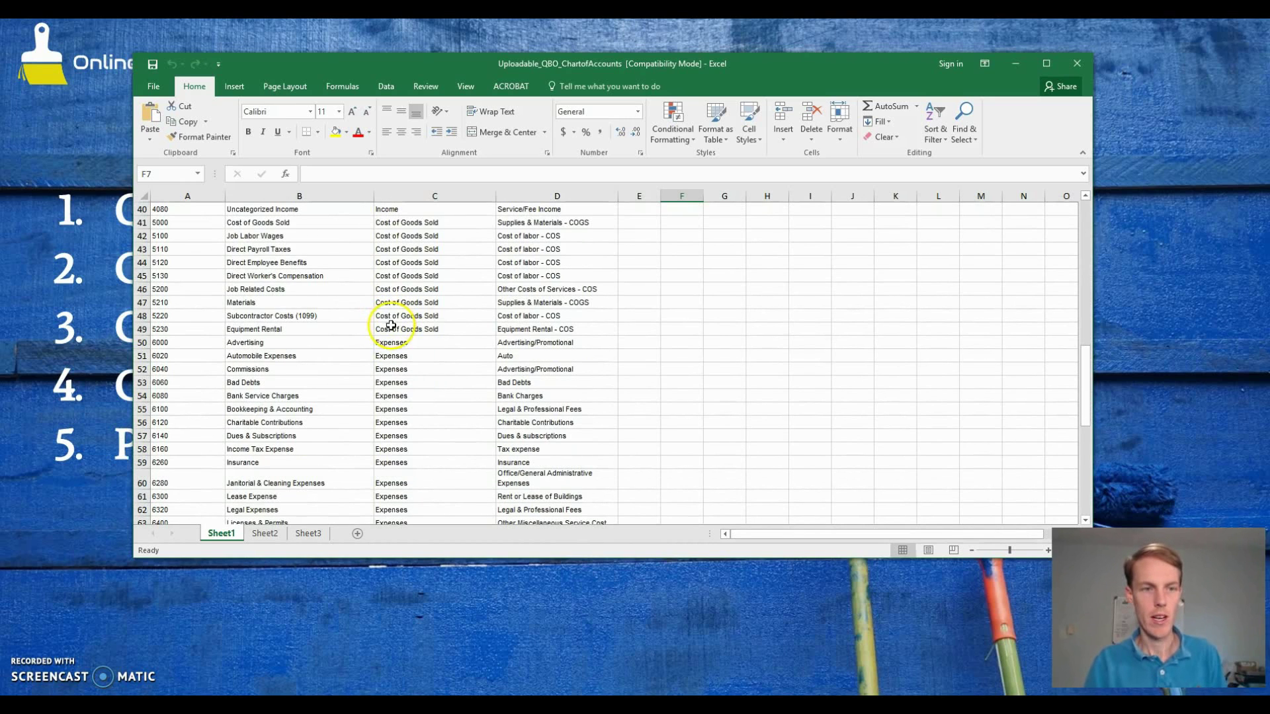
{"action": "scroll", "coordinate": [417, 336], "scroll_direction": "up", "scroll_amount": 13}
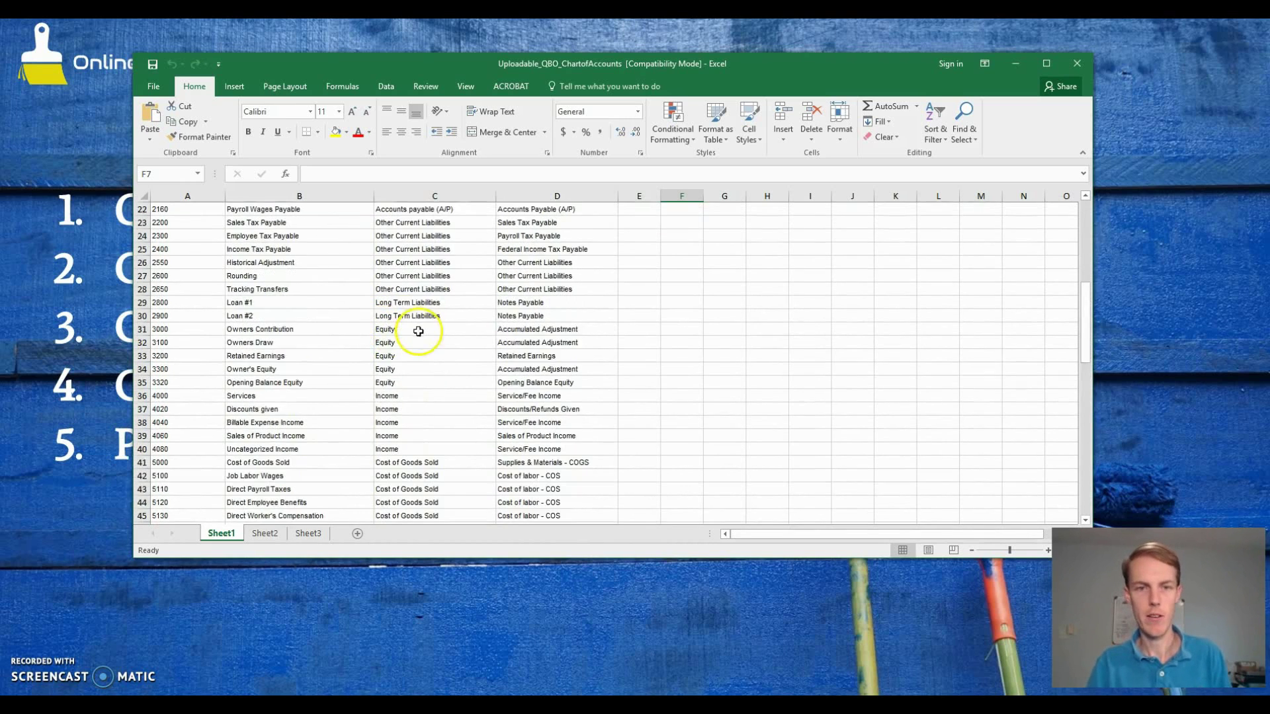
{"action": "scroll", "coordinate": [416, 343], "scroll_direction": "up", "scroll_amount": 1}
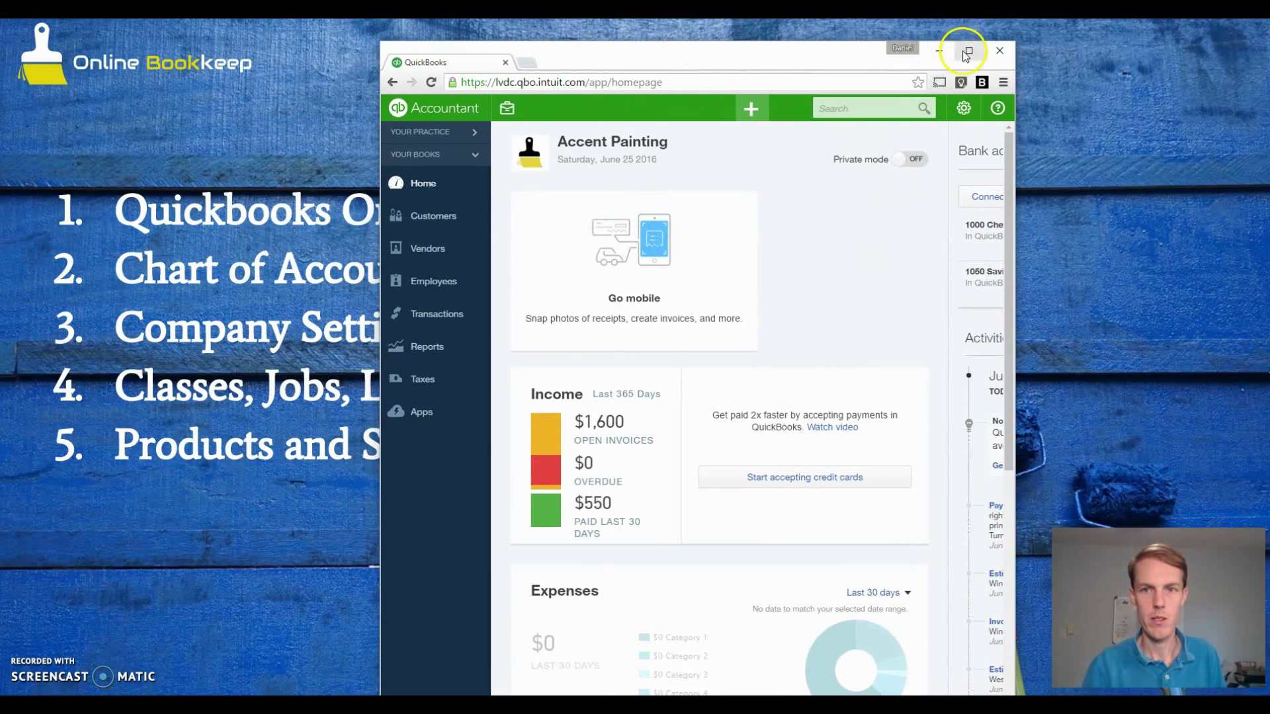
Step: Maximize the QuickBooks browser window and go to the Import Data page
{"action": "left_click", "coordinate": [965, 51]}
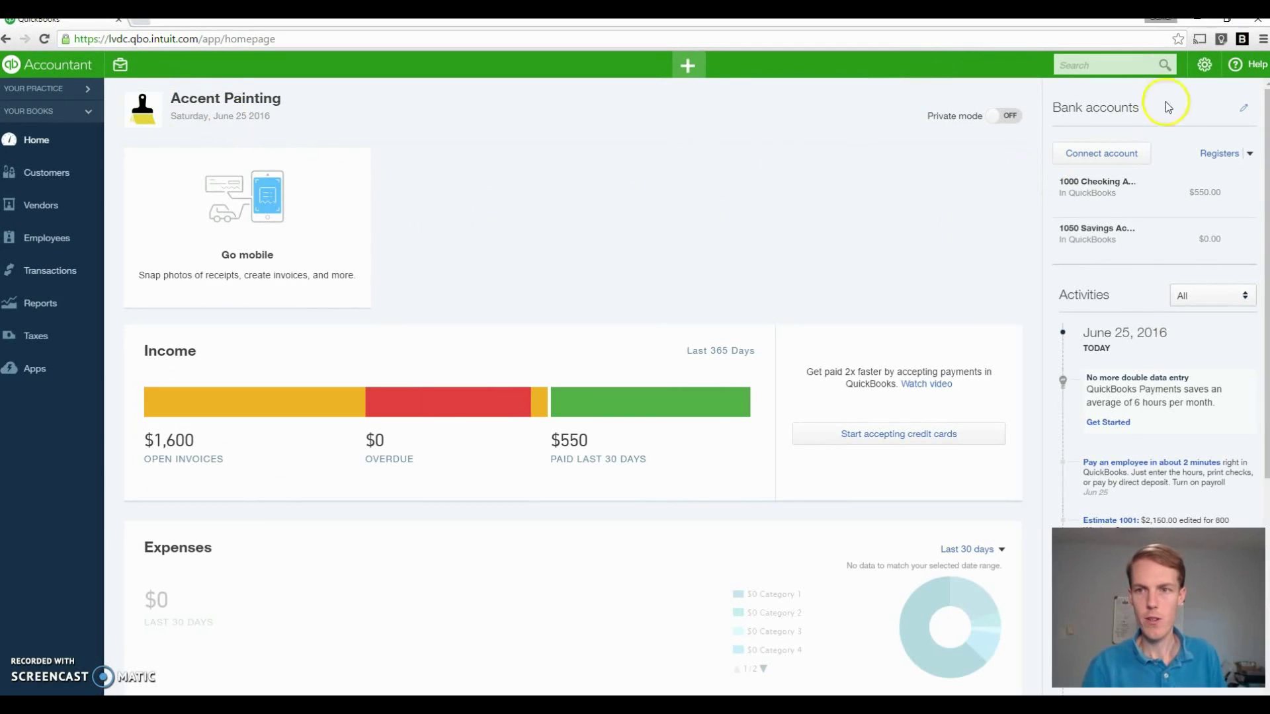
{"action": "left_click", "coordinate": [1203, 65]}
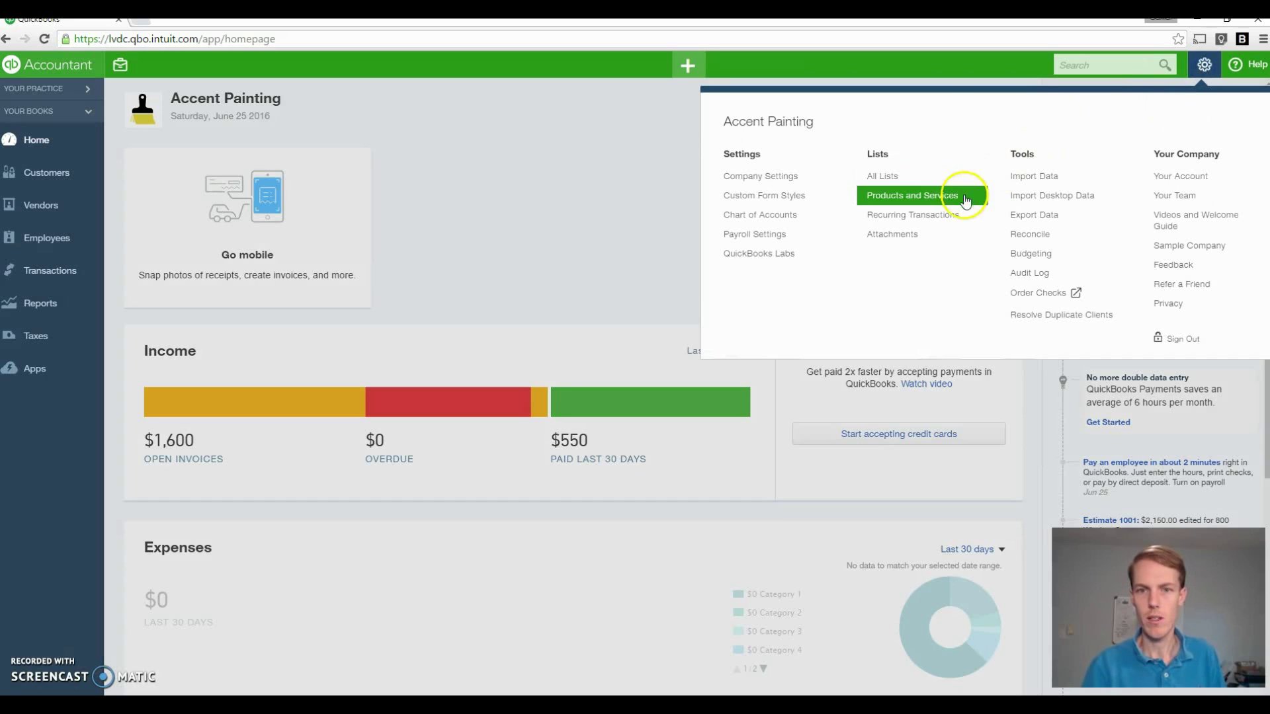
{"action": "left_click", "coordinate": [1020, 188]}
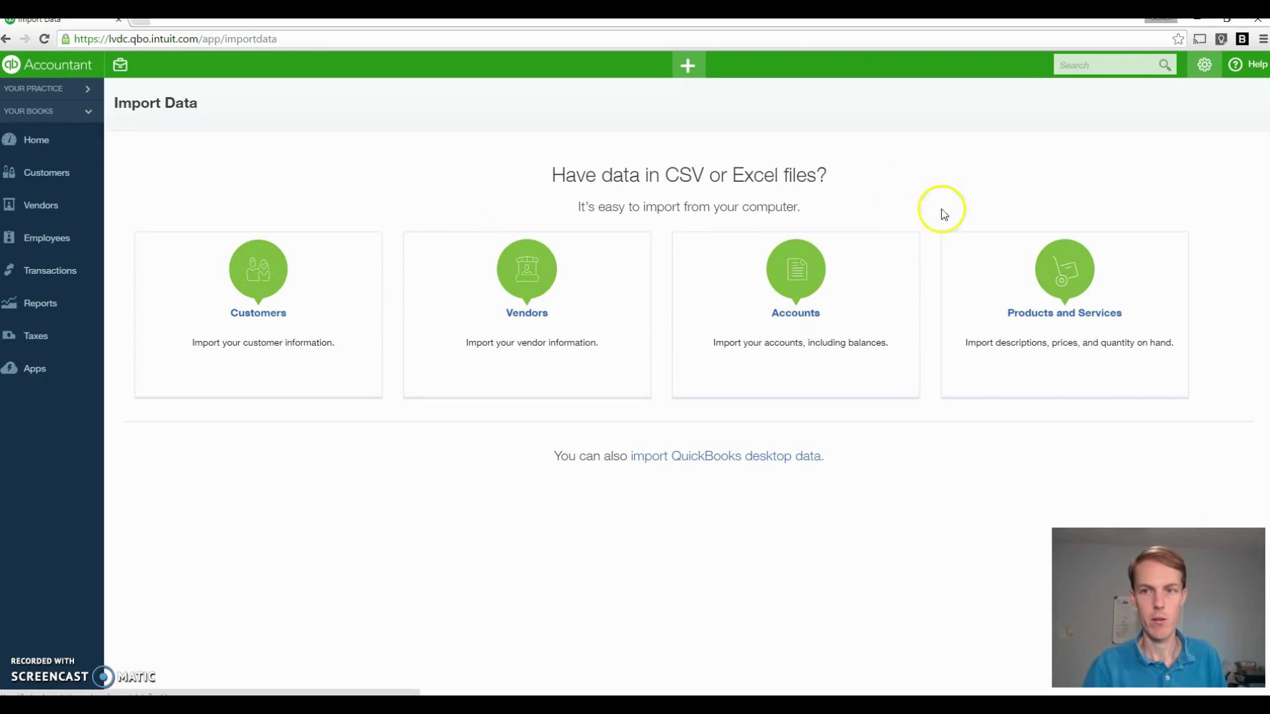
Step: Preview the Accounts import dialog, then close it without uploading anything
{"action": "left_click", "coordinate": [1204, 66]}
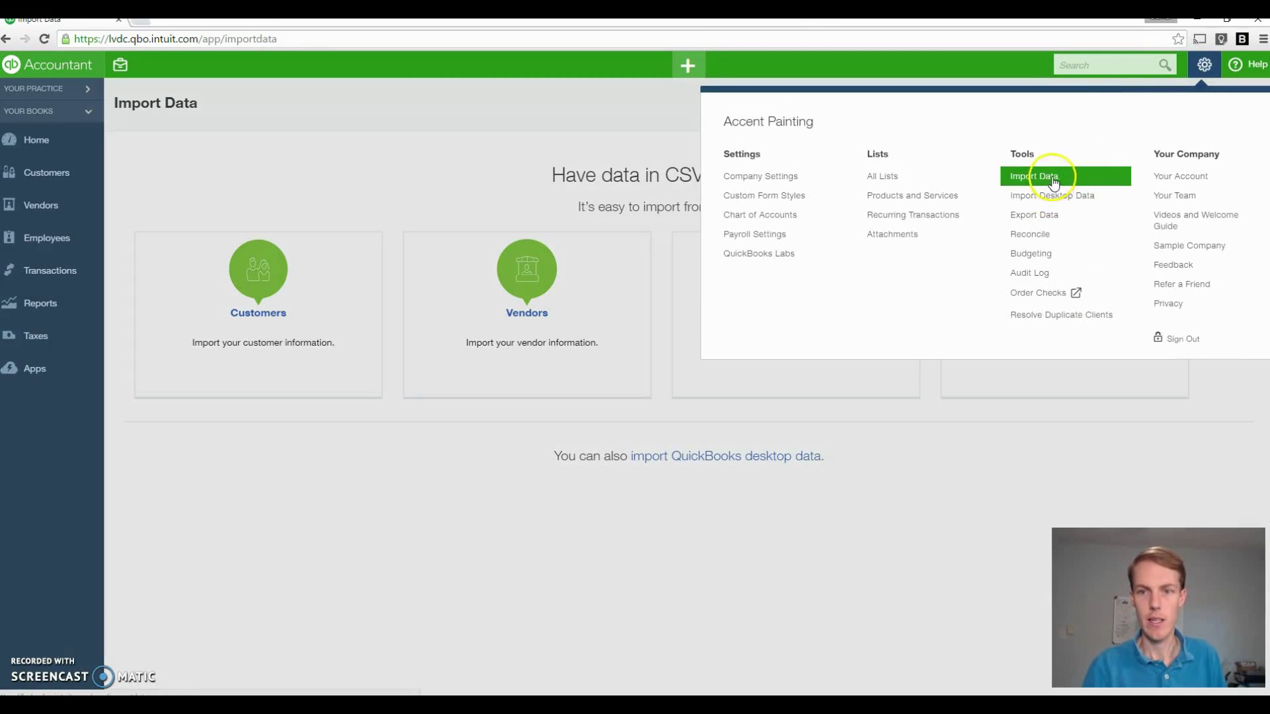
{"action": "triple_click", "coordinate": [862, 461]}
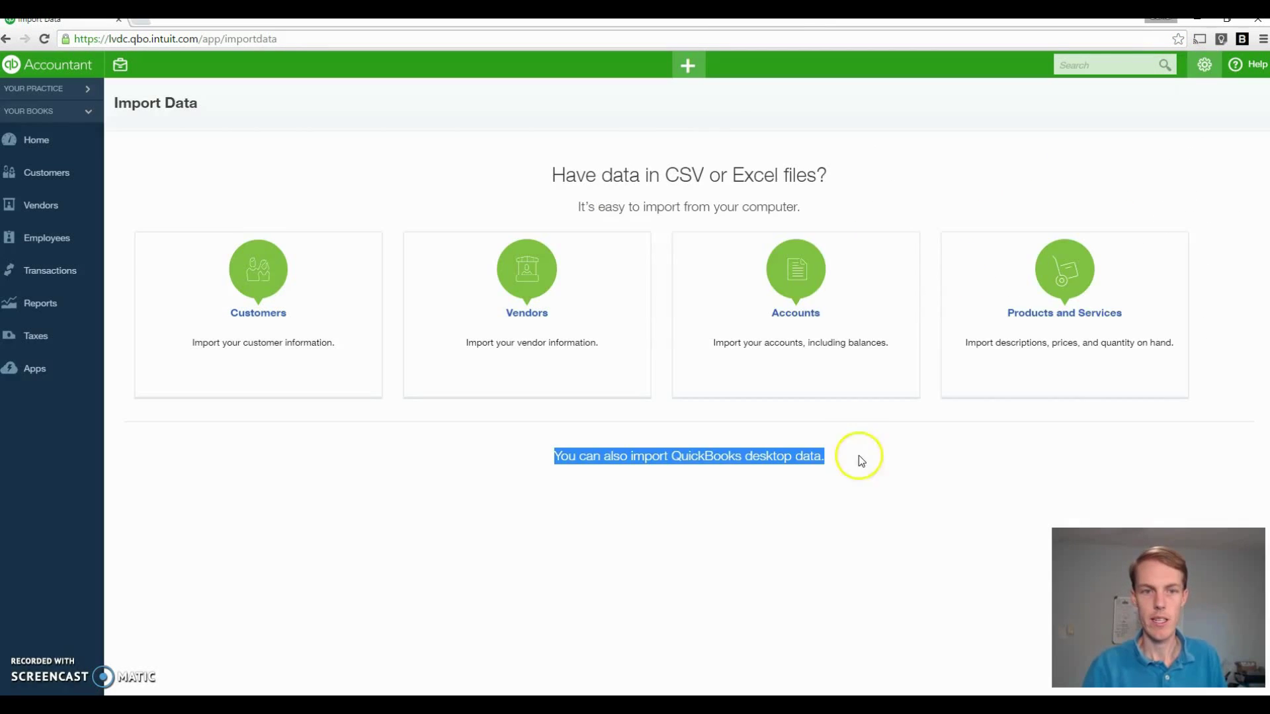
{"action": "left_click", "coordinate": [805, 320]}
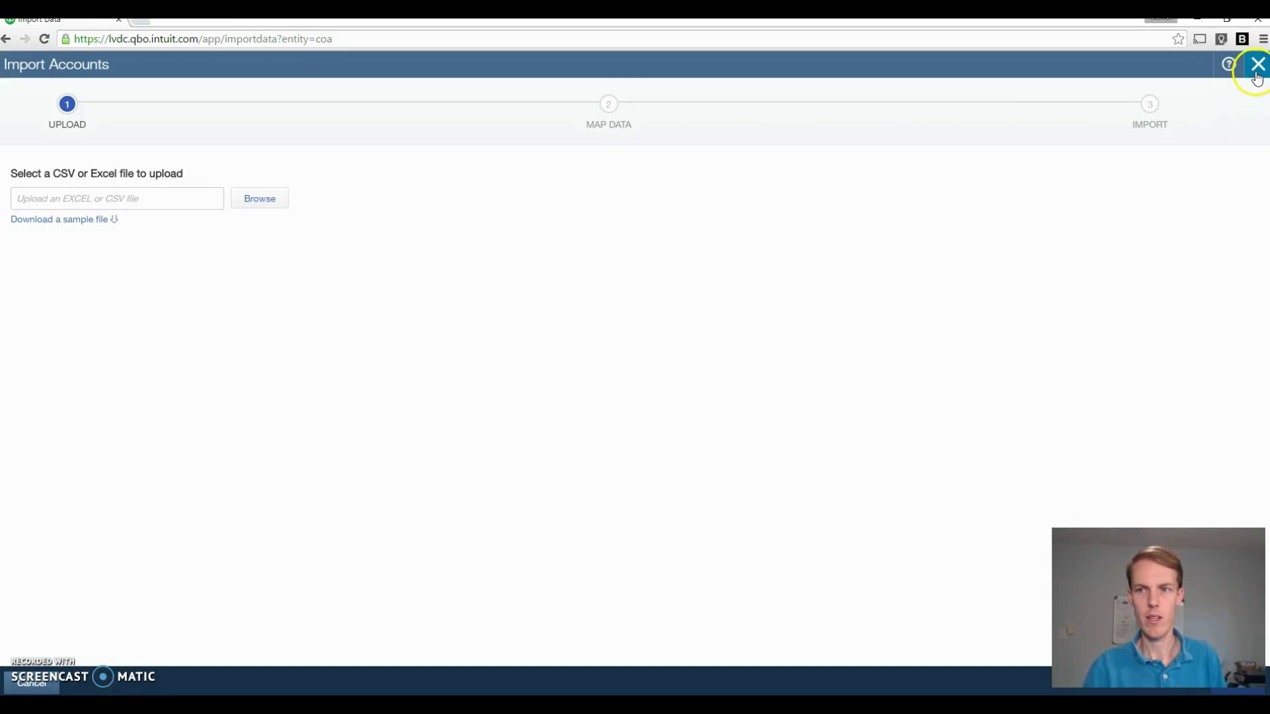
{"action": "left_click", "coordinate": [1256, 64]}
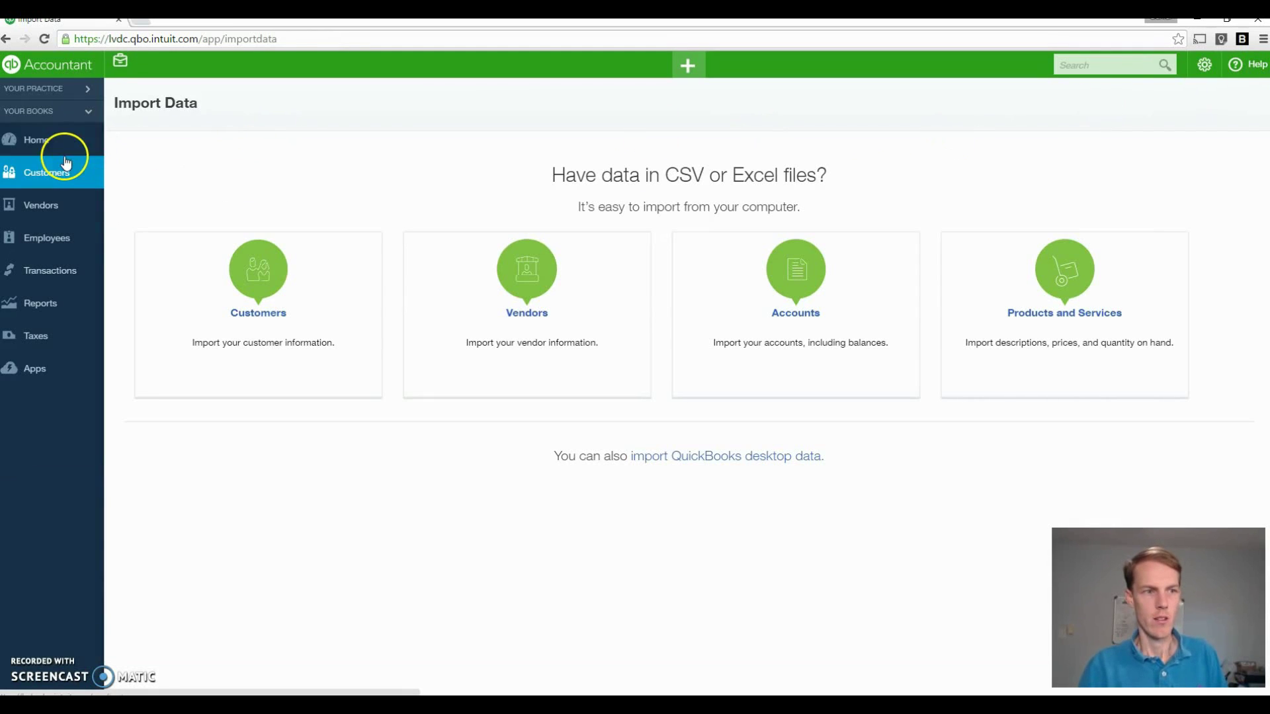
Step: Open Company Settings and begin editing the Categories class and location tracking options
{"action": "left_click", "coordinate": [1204, 64]}
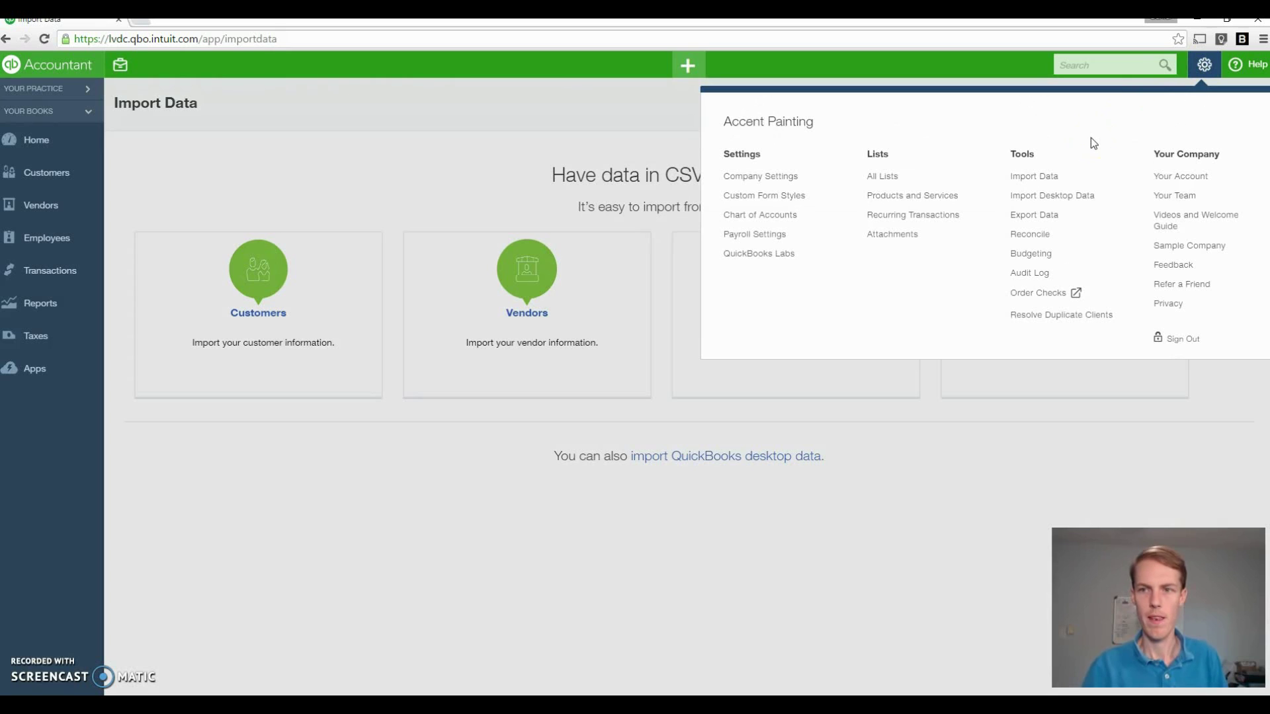
{"action": "left_click", "coordinate": [778, 183]}
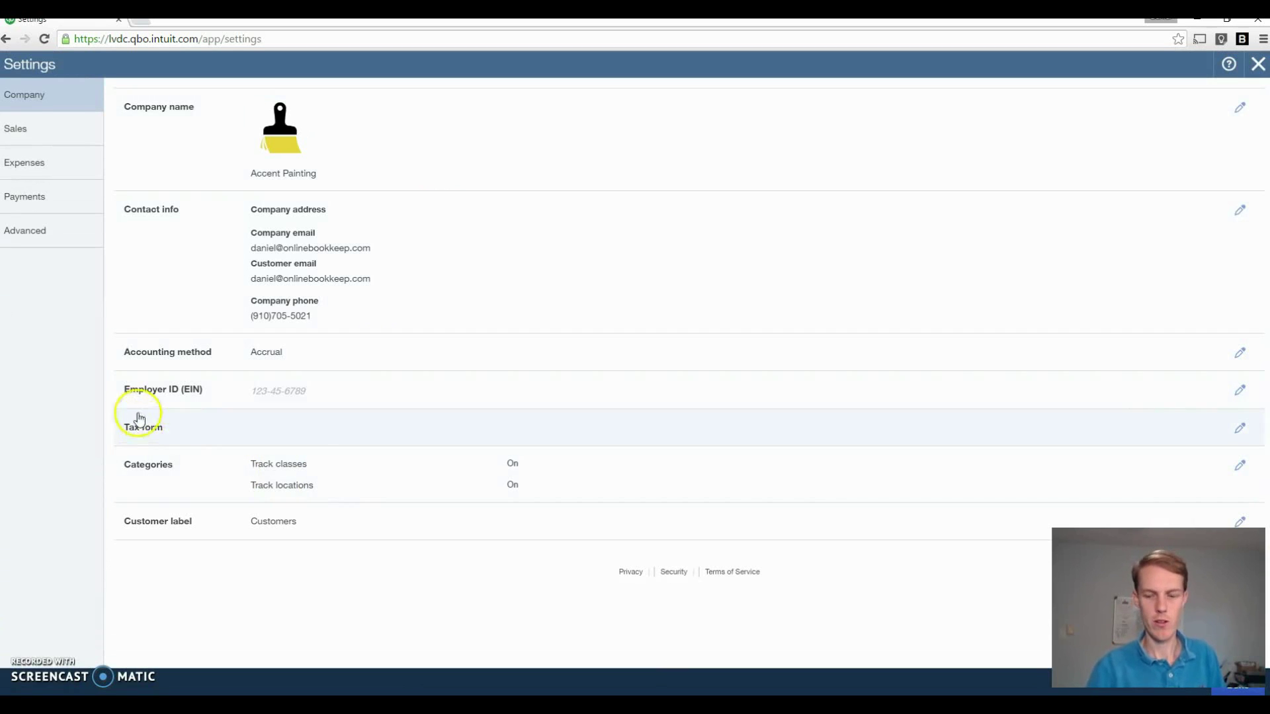
{"action": "left_click", "coordinate": [326, 477]}
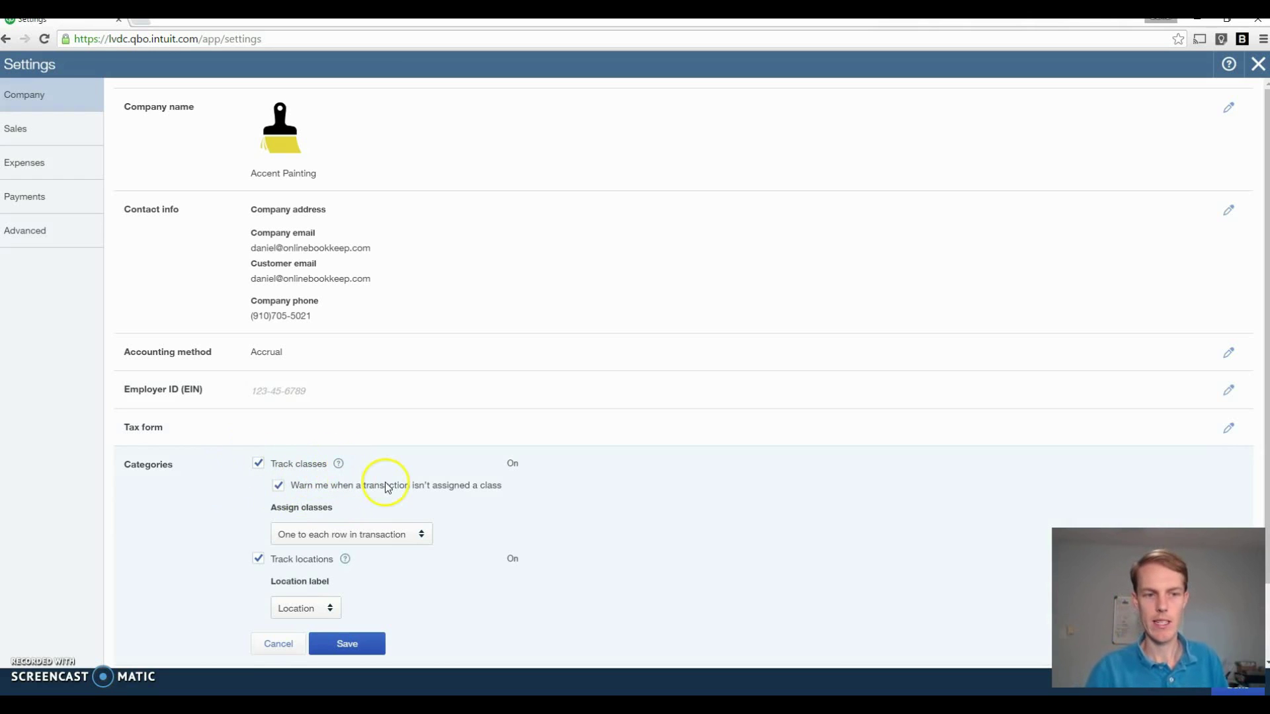
Step: Read the Track classes help explanation, dismiss it, and scroll down the settings
{"action": "left_click", "coordinate": [339, 465]}
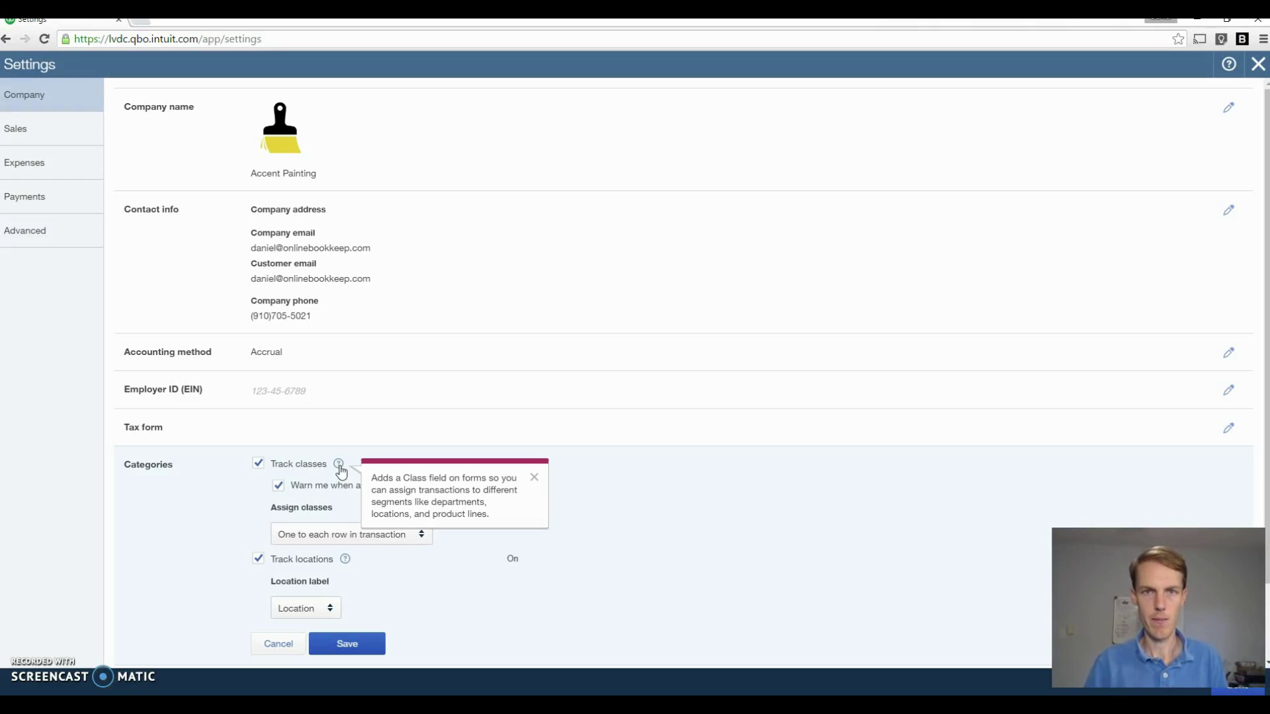
{"action": "left_click", "coordinate": [220, 498]}
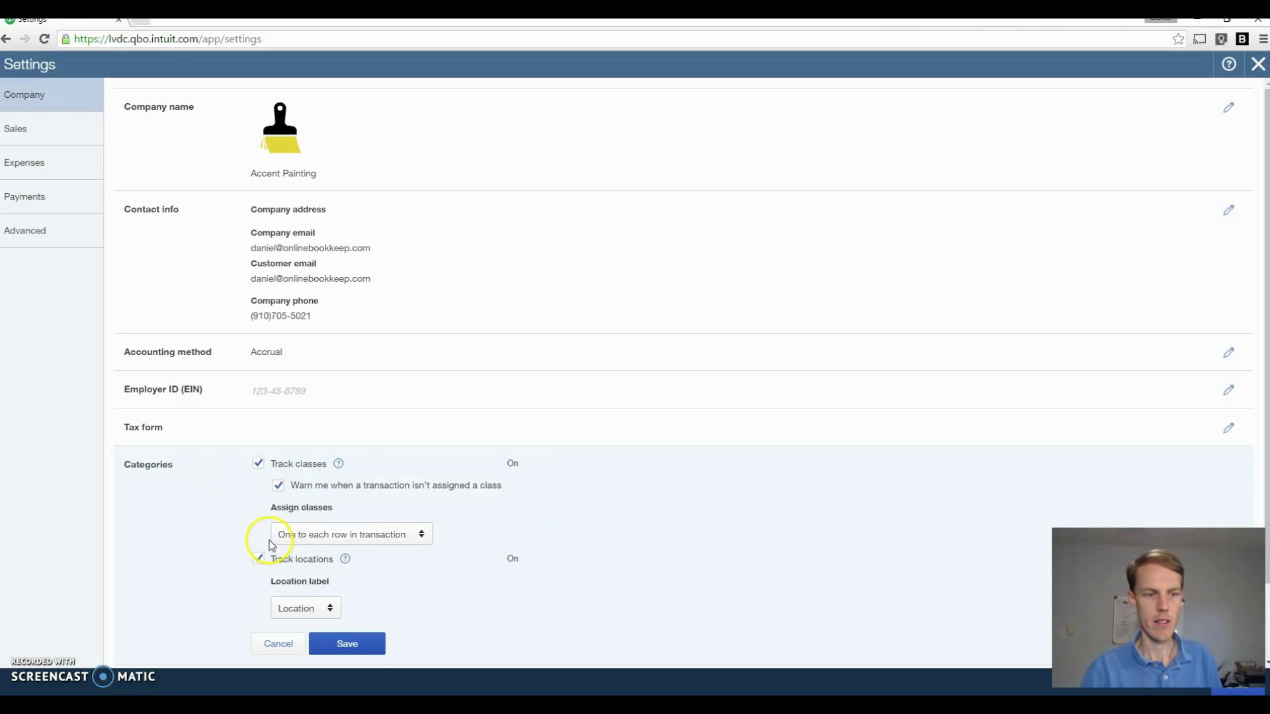
{"action": "scroll", "coordinate": [265, 547], "scroll_direction": "down", "scroll_amount": 1}
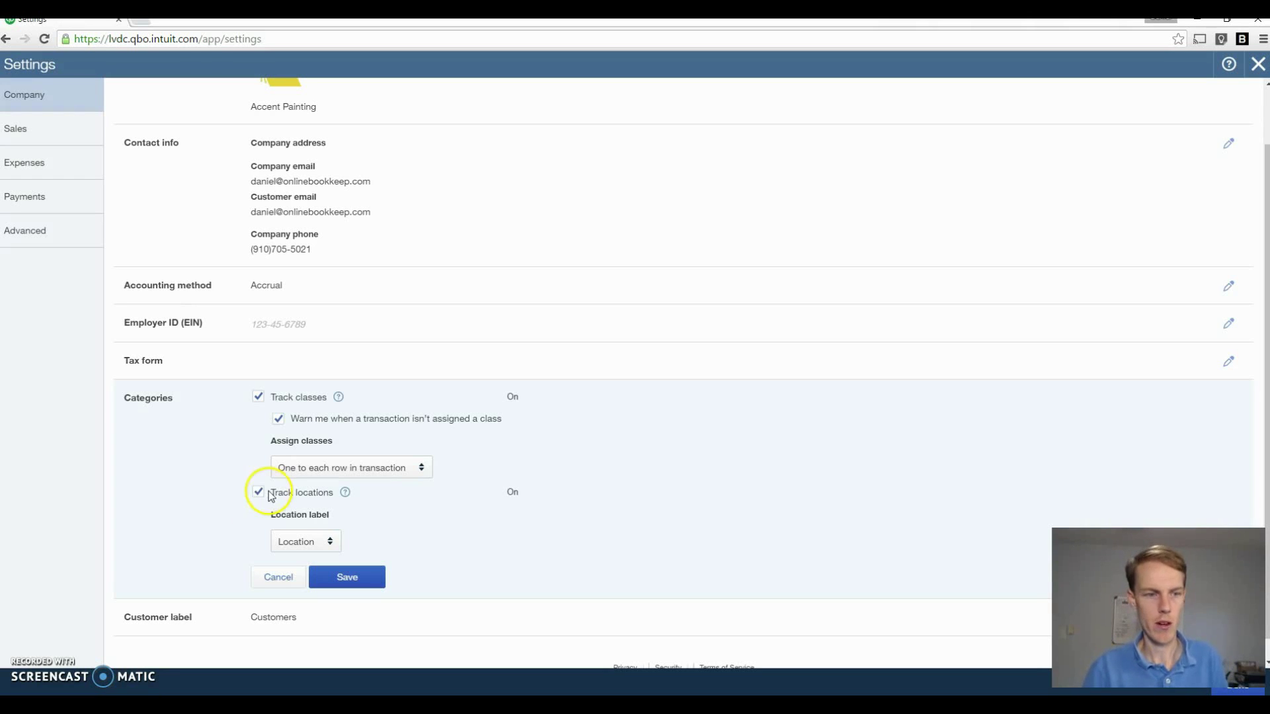
{"action": "left_click", "coordinate": [40, 140]}
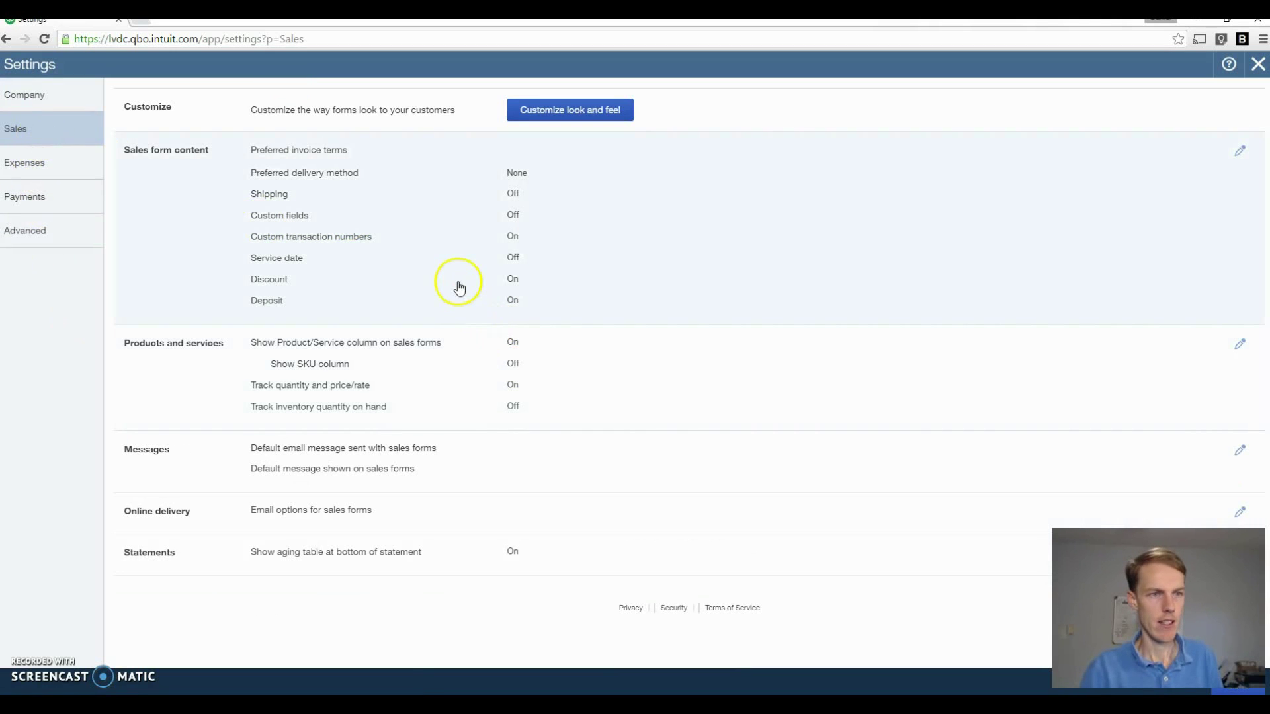
{"action": "left_click", "coordinate": [459, 288]}
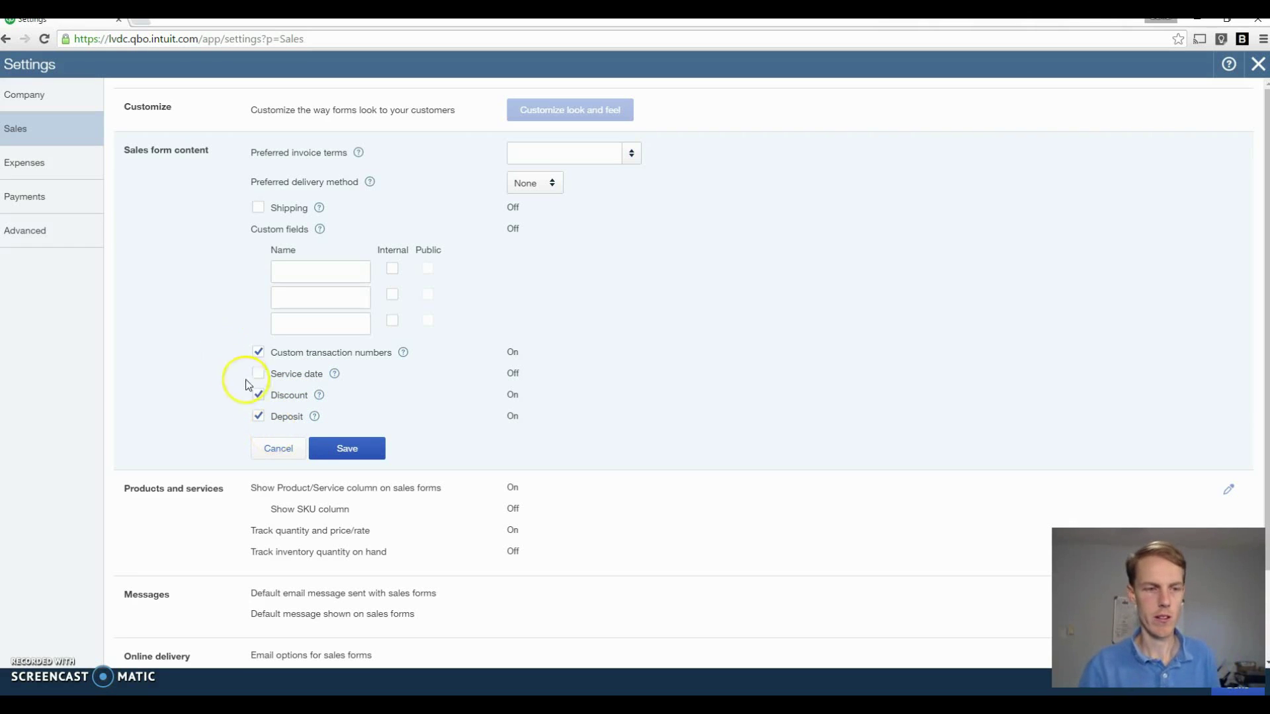
{"action": "left_click", "coordinate": [354, 452]}
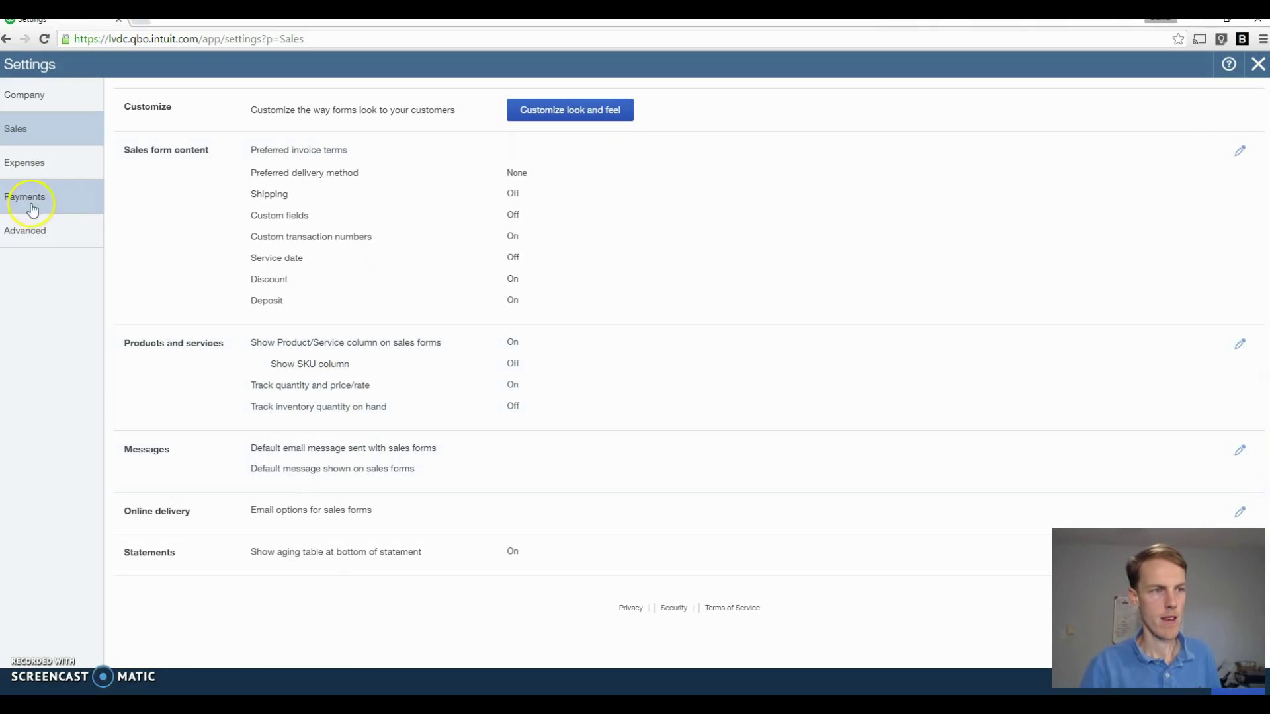
Step: In Expenses settings, confirm Show Items table and Track expenses by customer are On, billable Off
{"action": "left_click", "coordinate": [36, 169]}
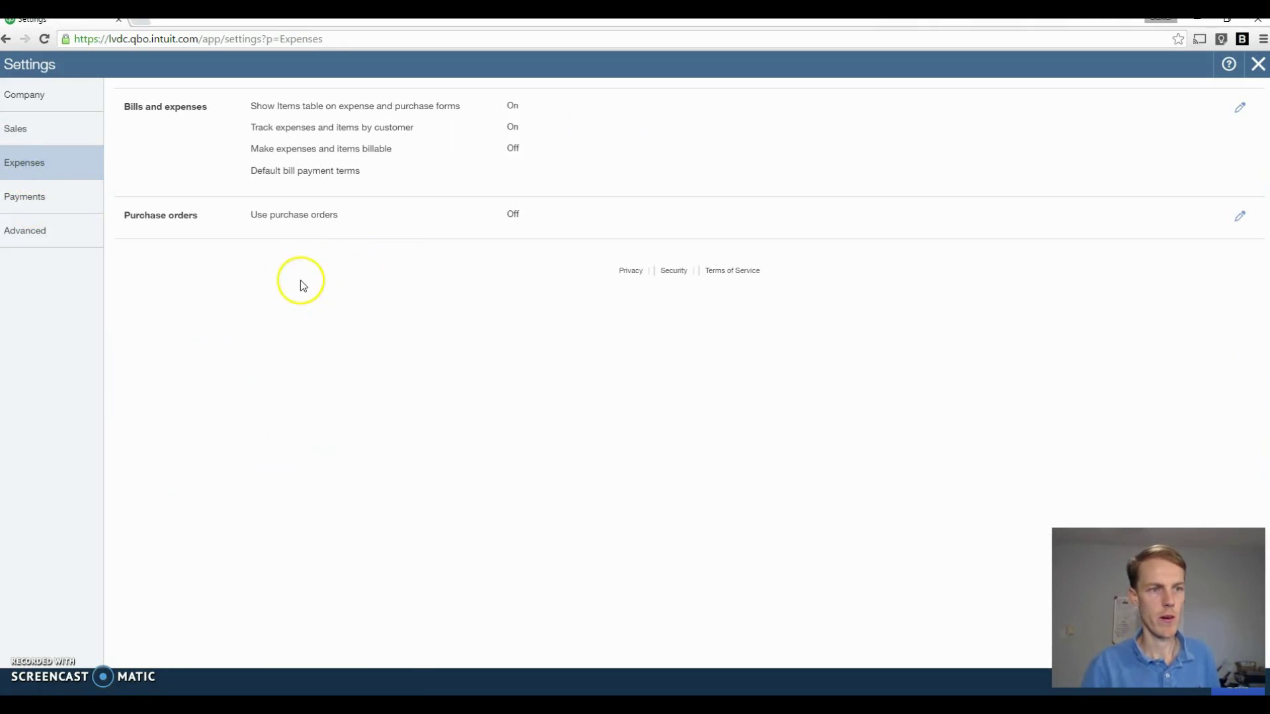
{"action": "left_click", "coordinate": [304, 152]}
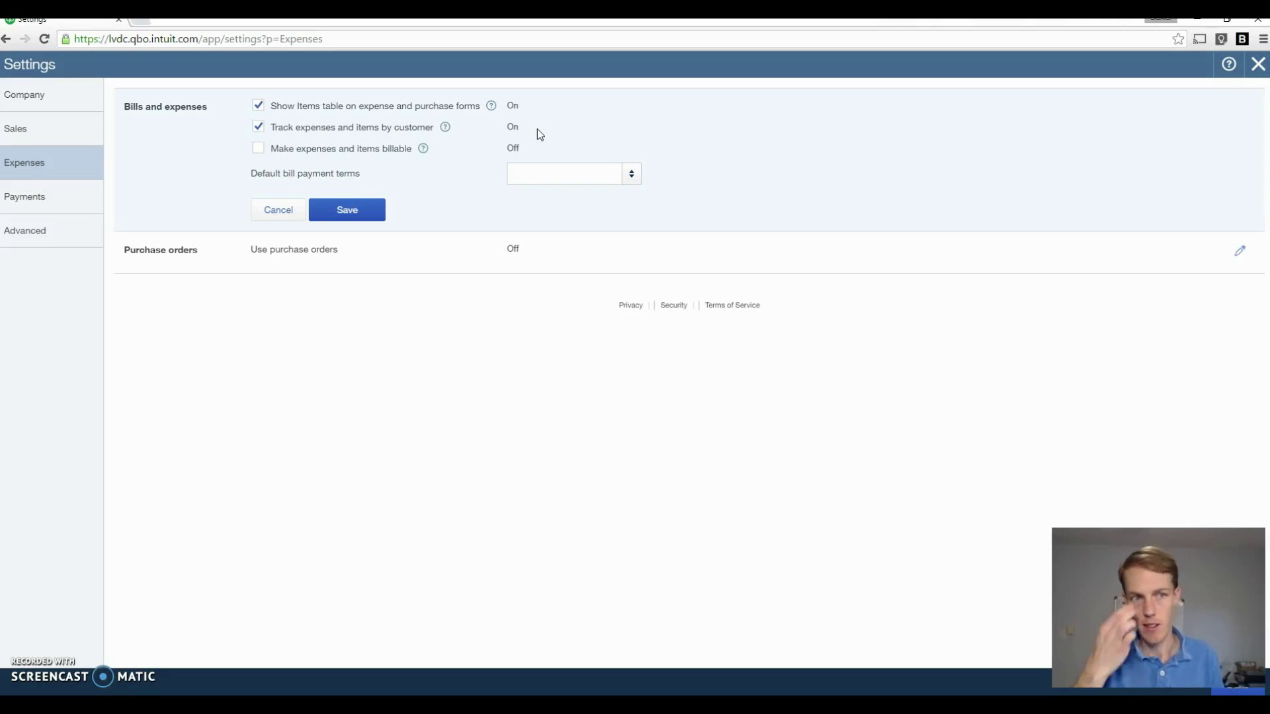
{"action": "left_click", "coordinate": [305, 139]}
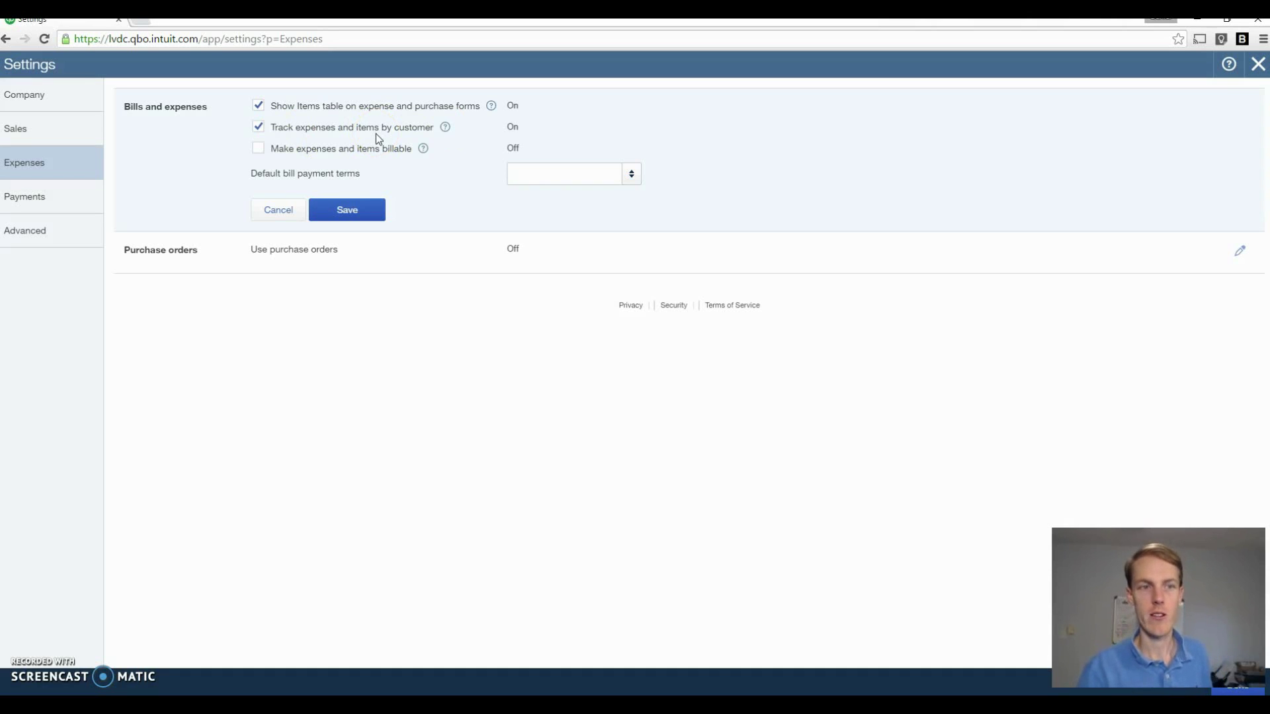
{"action": "left_click", "coordinate": [47, 199]}
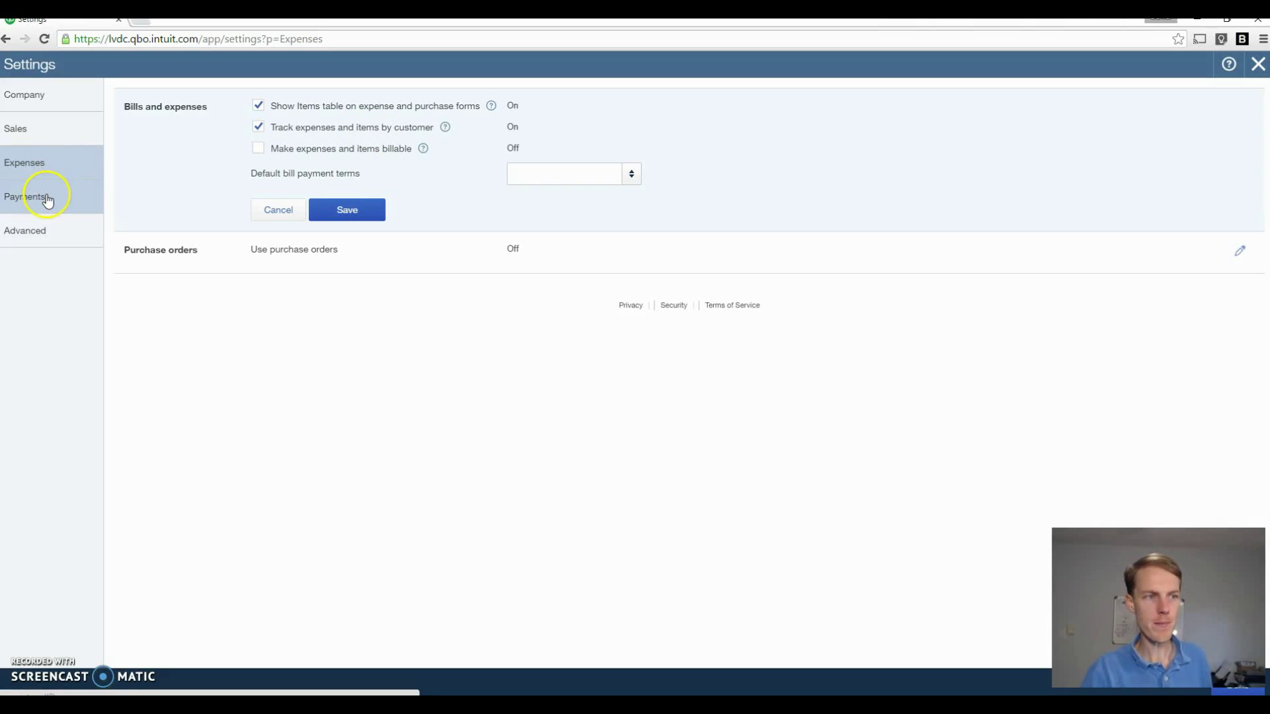
Step: Review the Advanced Automation preferences and save the settings
{"action": "left_click", "coordinate": [31, 222]}
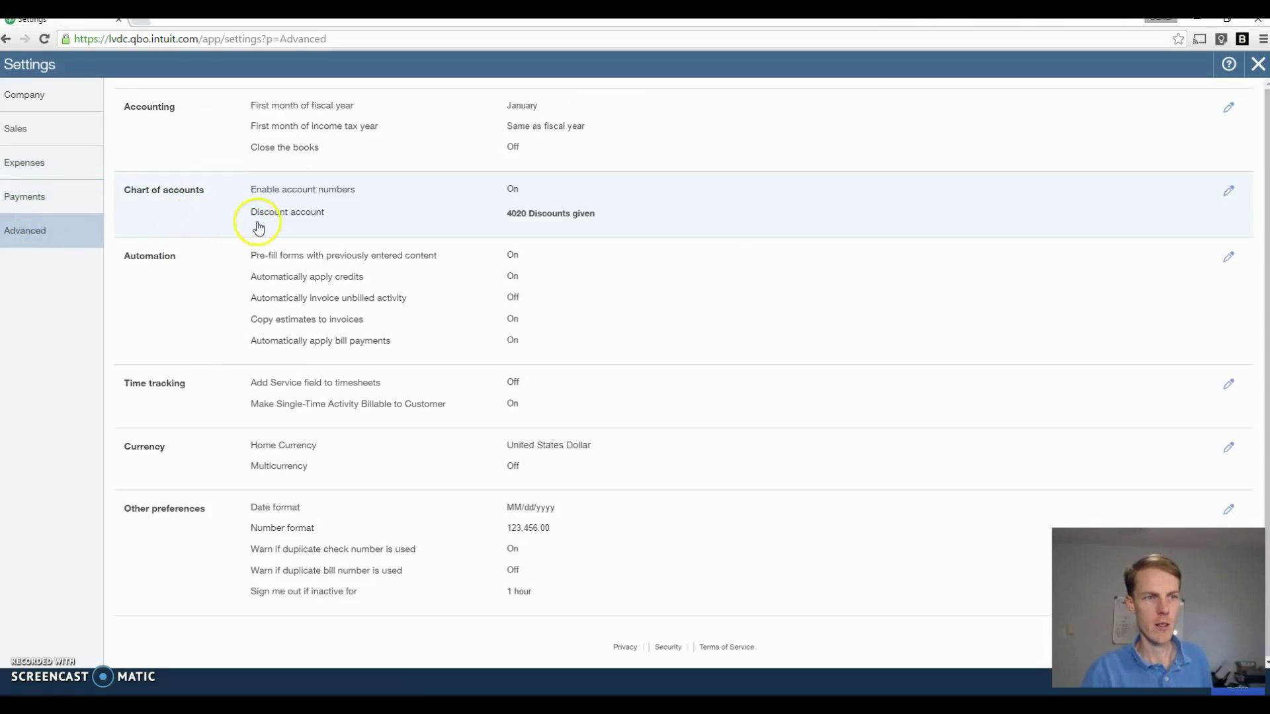
{"action": "left_click", "coordinate": [444, 311]}
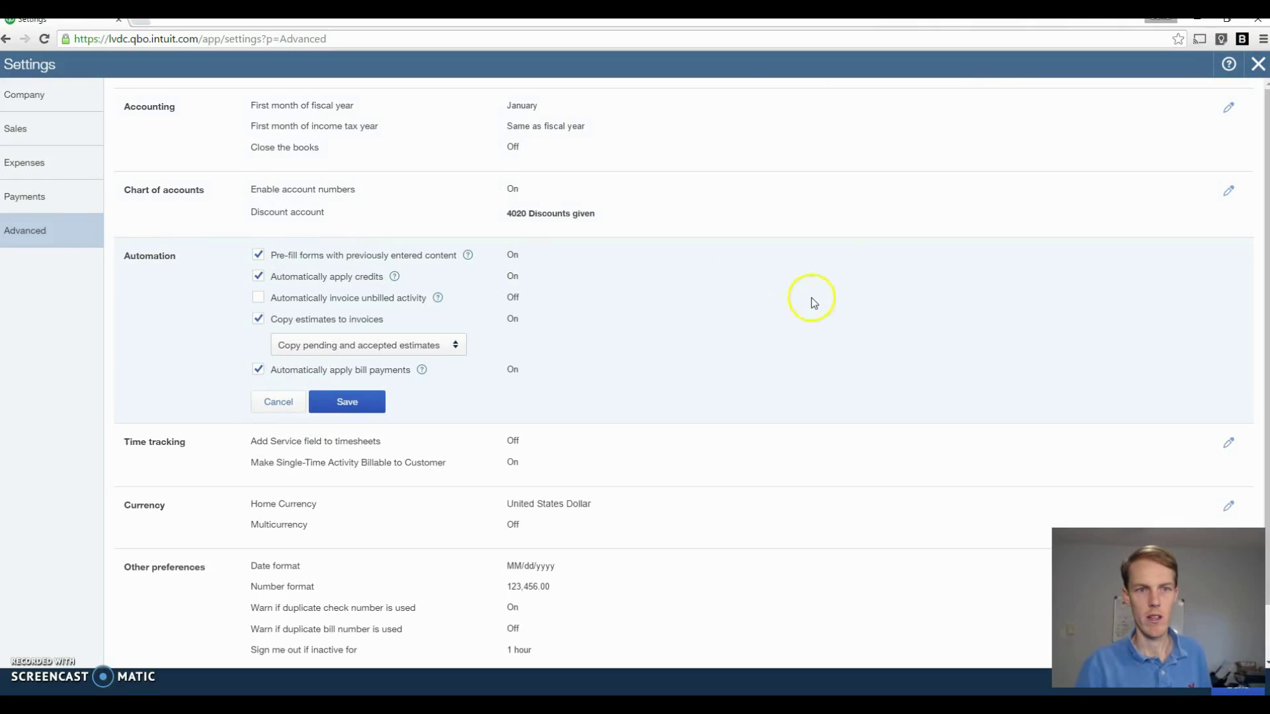
{"action": "left_click", "coordinate": [1258, 64]}
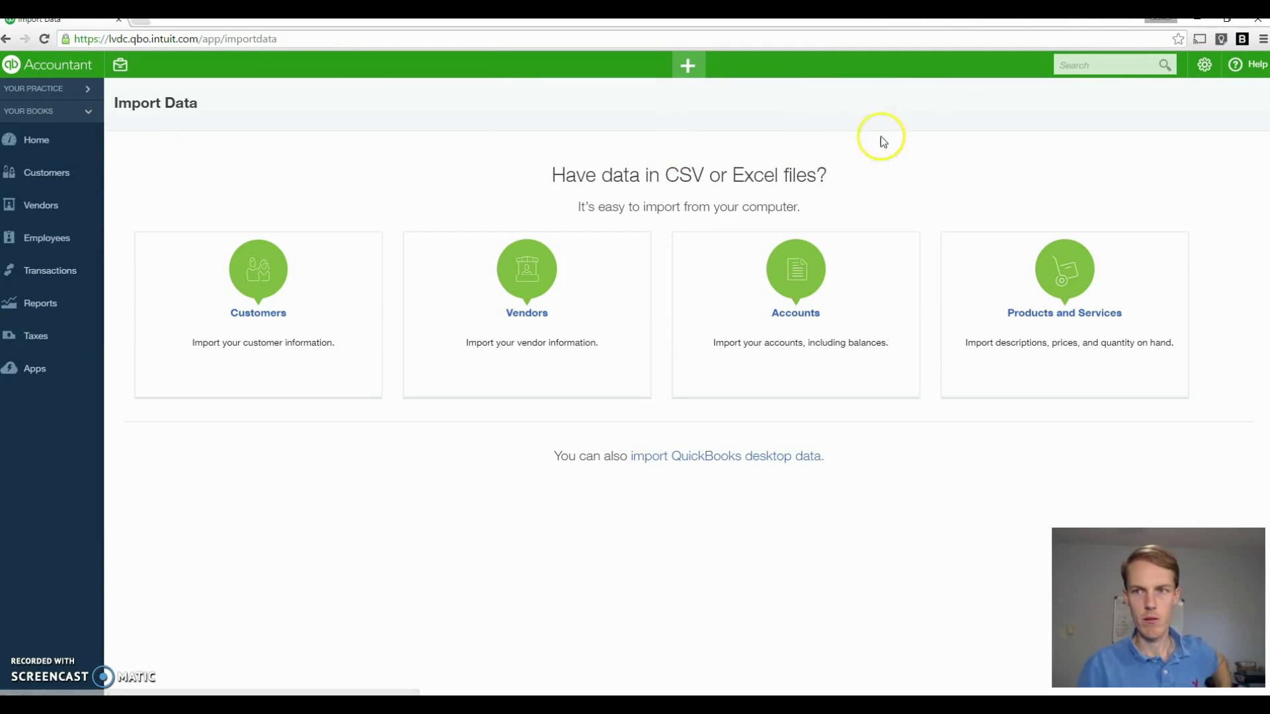
Step: Check the Classes list's Commercial and Residential entries via All Lists, then return to All Lists
{"action": "left_click", "coordinate": [1206, 65]}
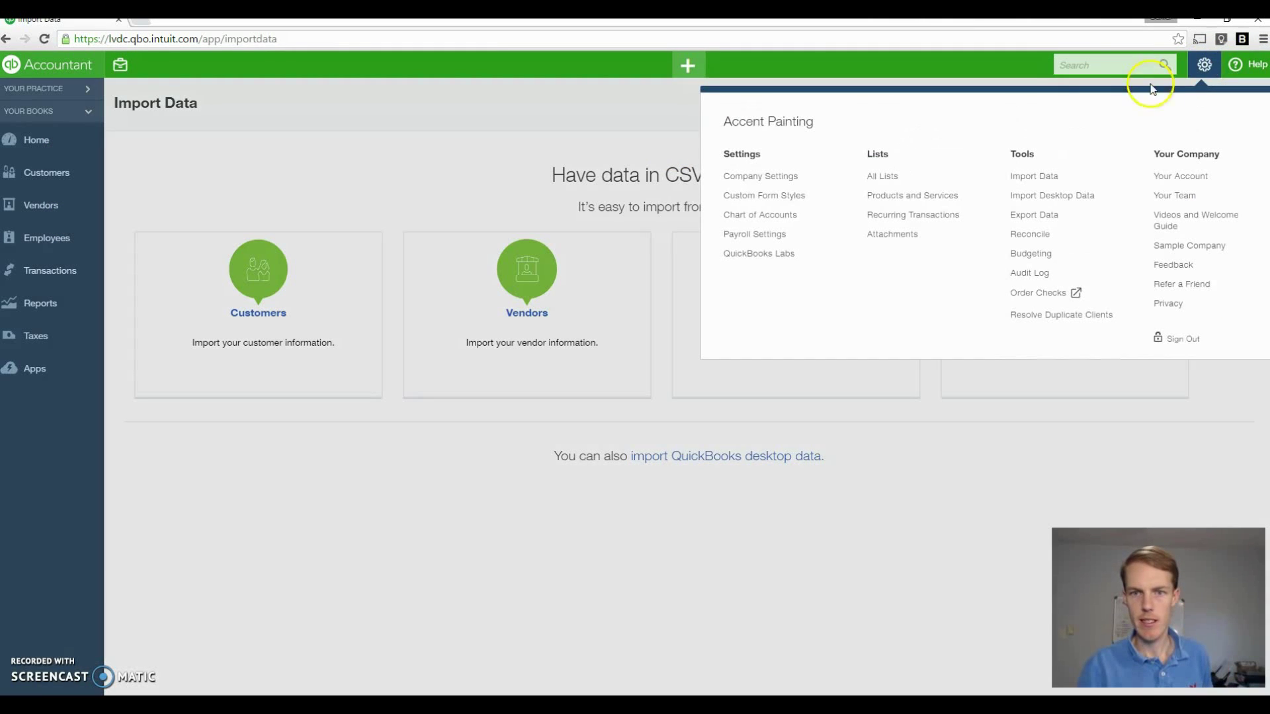
{"action": "left_click", "coordinate": [881, 185]}
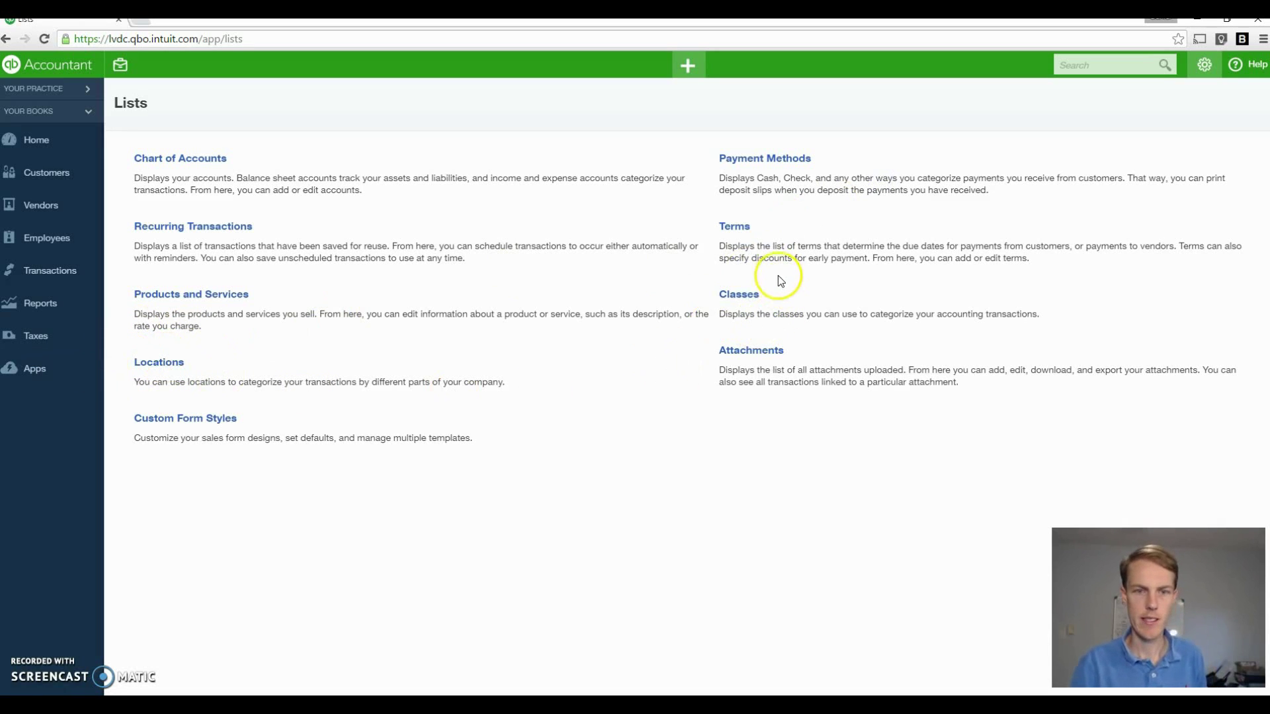
{"action": "left_click", "coordinate": [750, 300]}
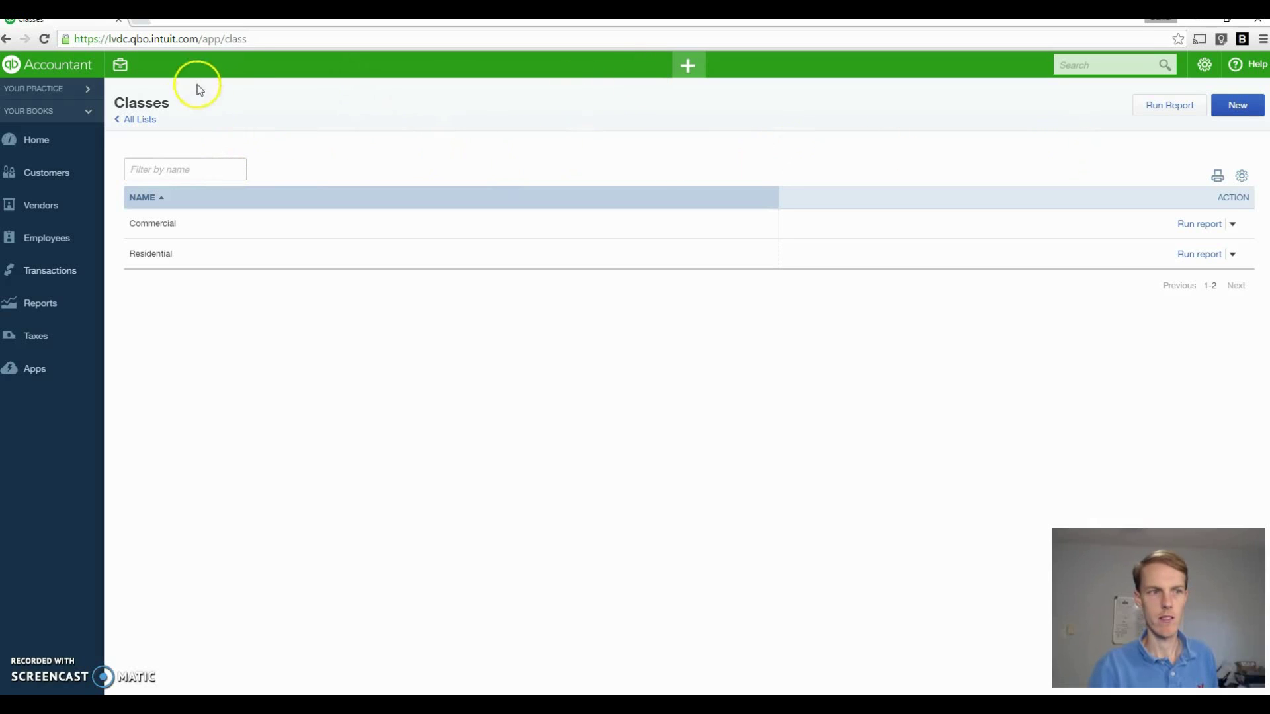
{"action": "left_click", "coordinate": [138, 119]}
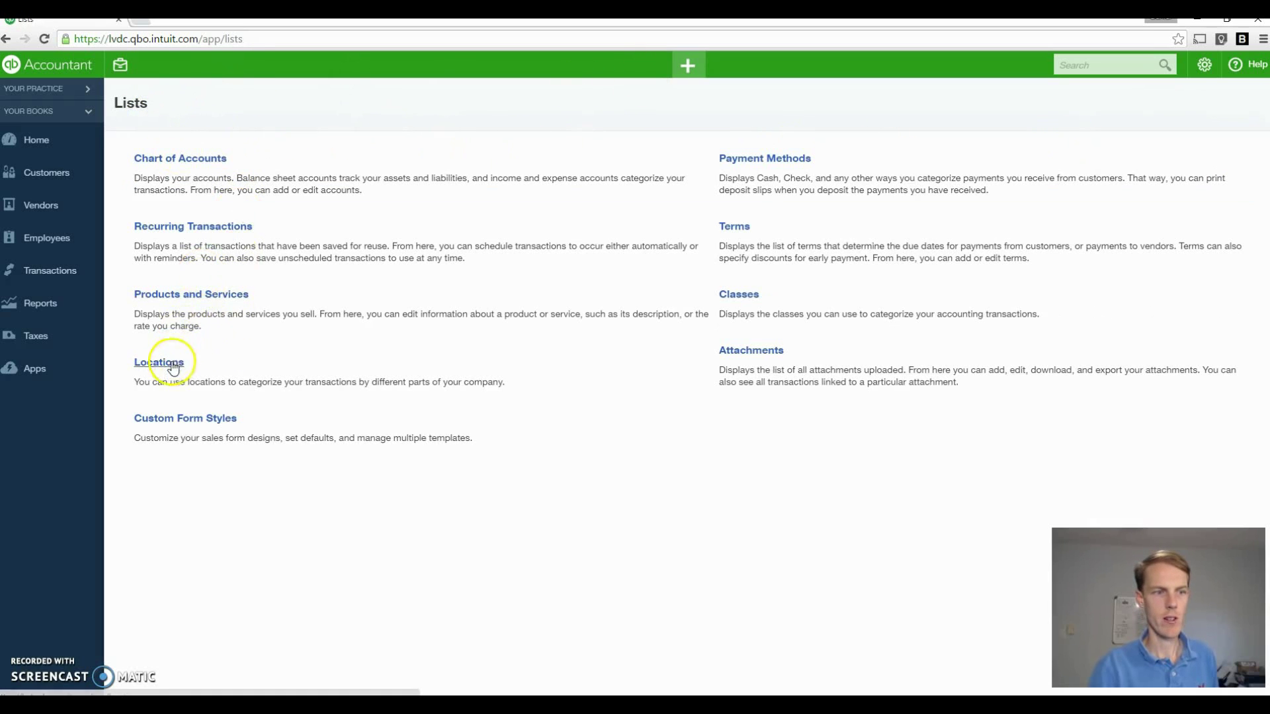
Step: Review the Location list's Greensboro and Winston Salem entries
{"action": "left_click", "coordinate": [161, 362]}
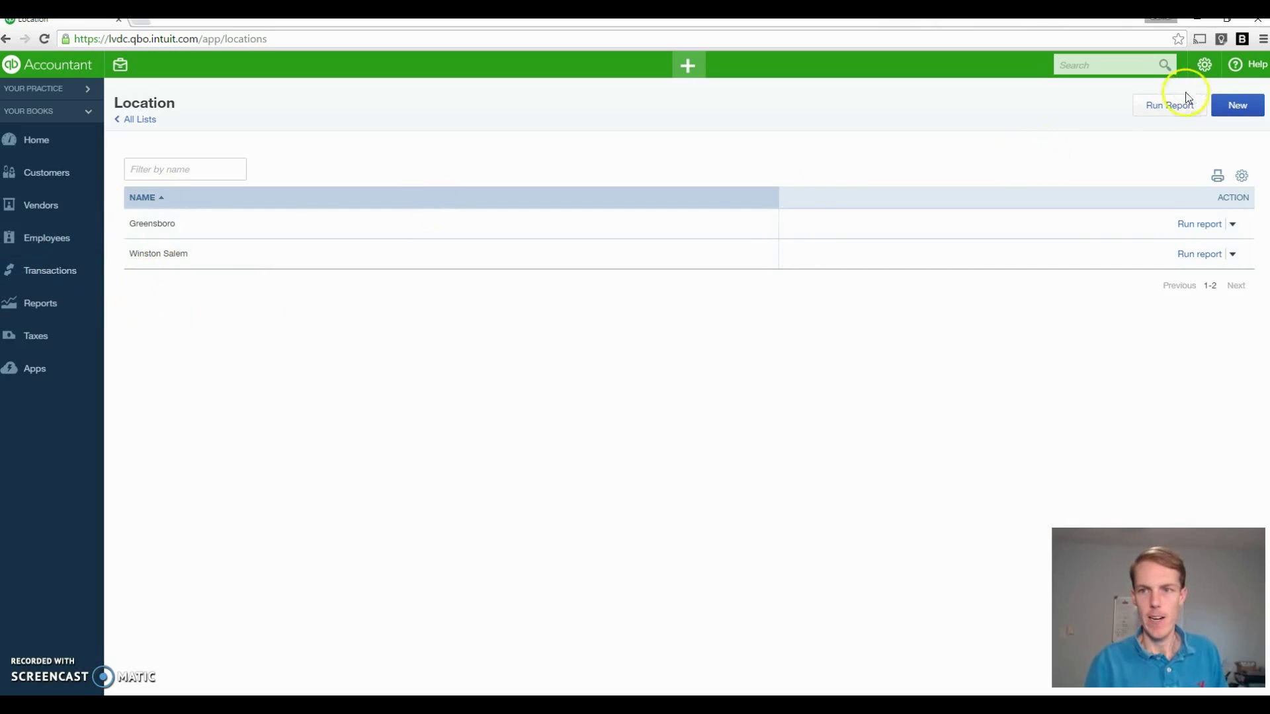
{"action": "left_click", "coordinate": [1205, 65]}
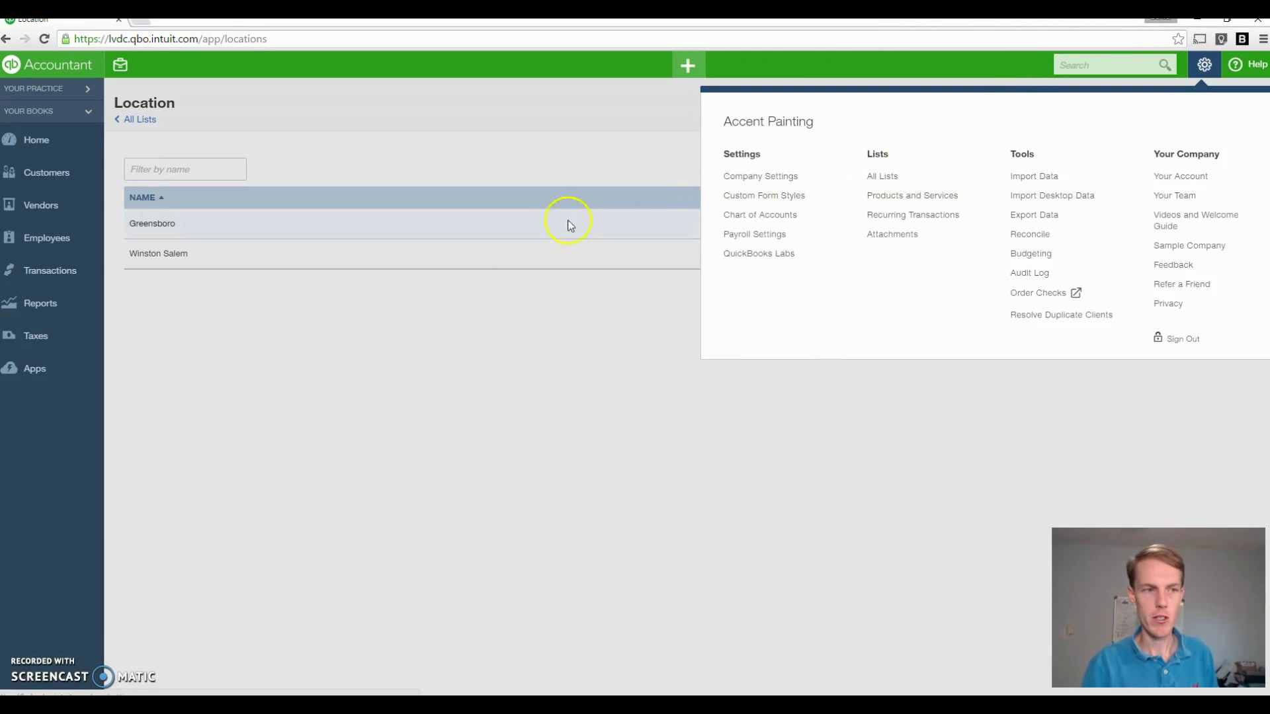
Step: Open Products and Services to see Exterior Painting with its labor, rental, materials and subcontractor items
{"action": "left_click", "coordinate": [495, 305]}
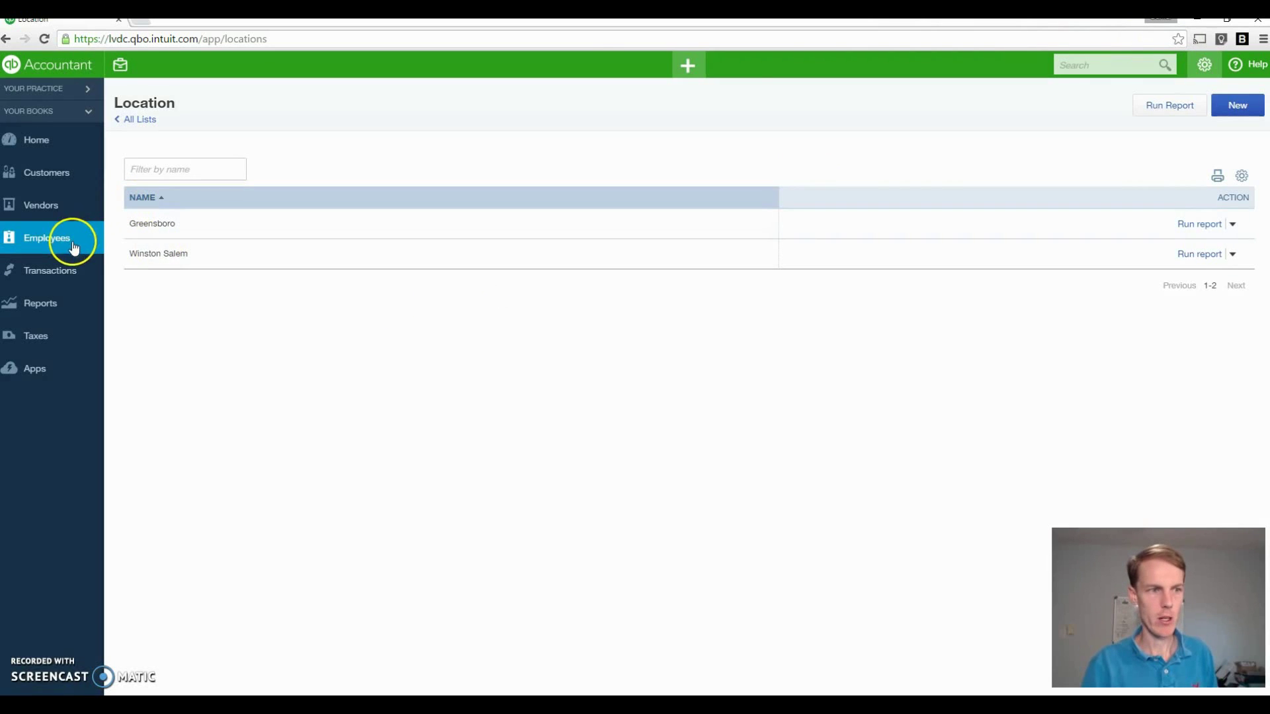
{"action": "left_click", "coordinate": [1204, 64]}
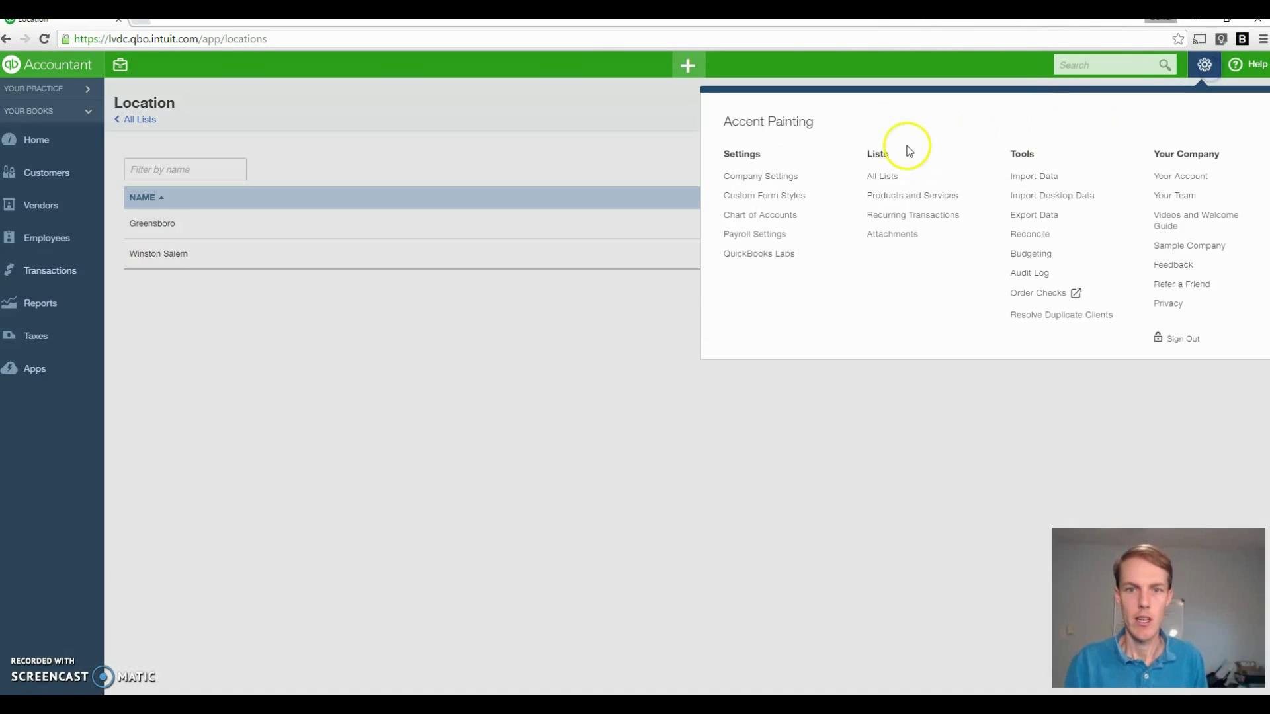
{"action": "left_click", "coordinate": [938, 207]}
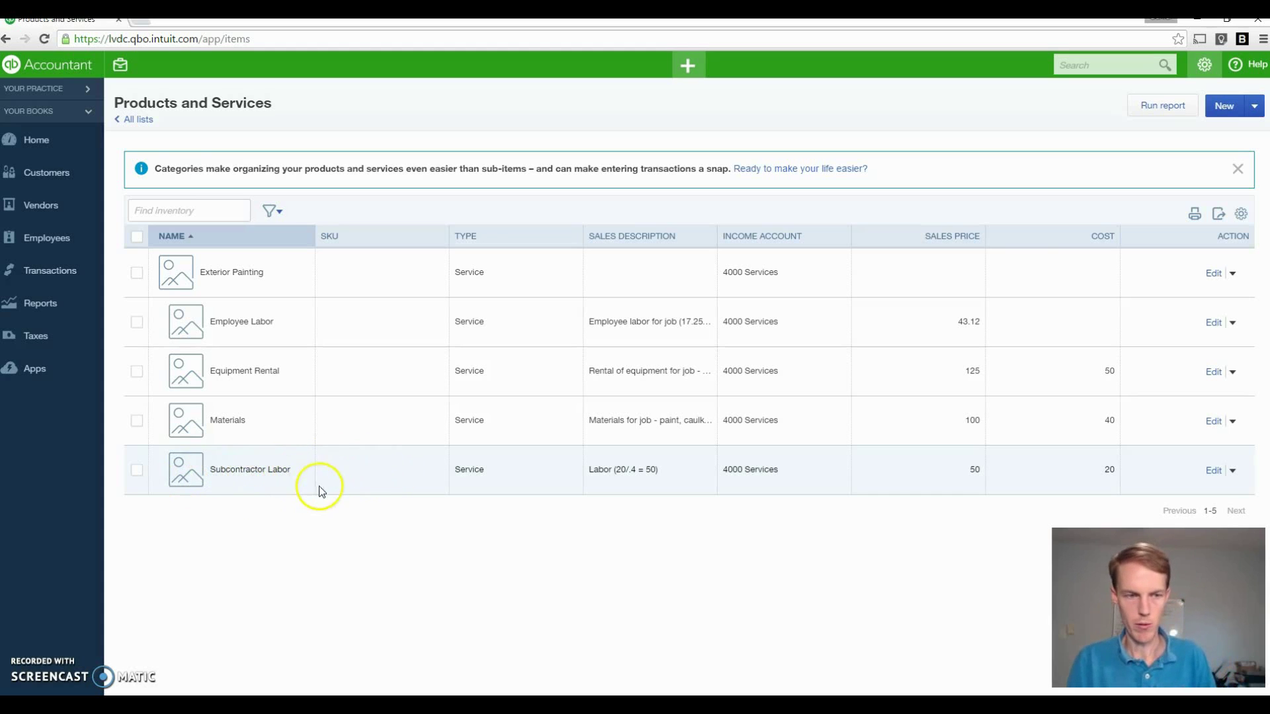
Step: Open the Employee Labor item and highlight the 17.25 wage in its sales description
{"action": "double_click", "coordinate": [303, 327]}
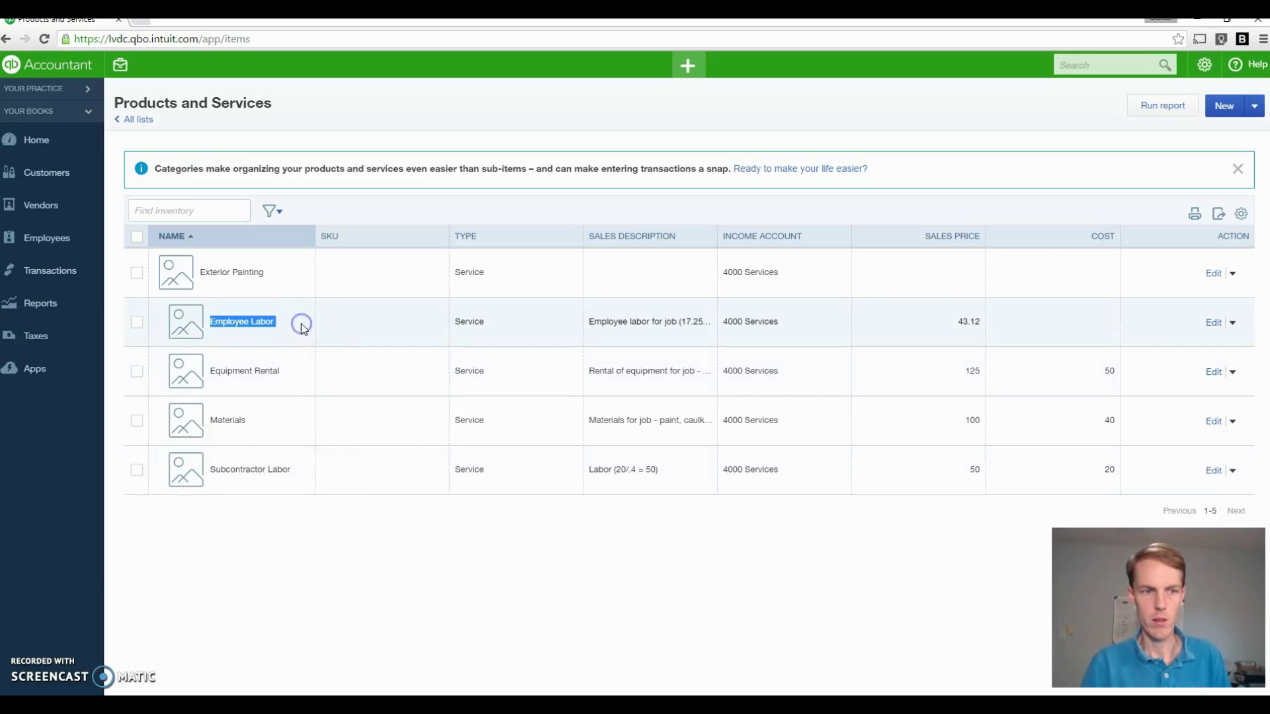
{"action": "left_click", "coordinate": [293, 327]}
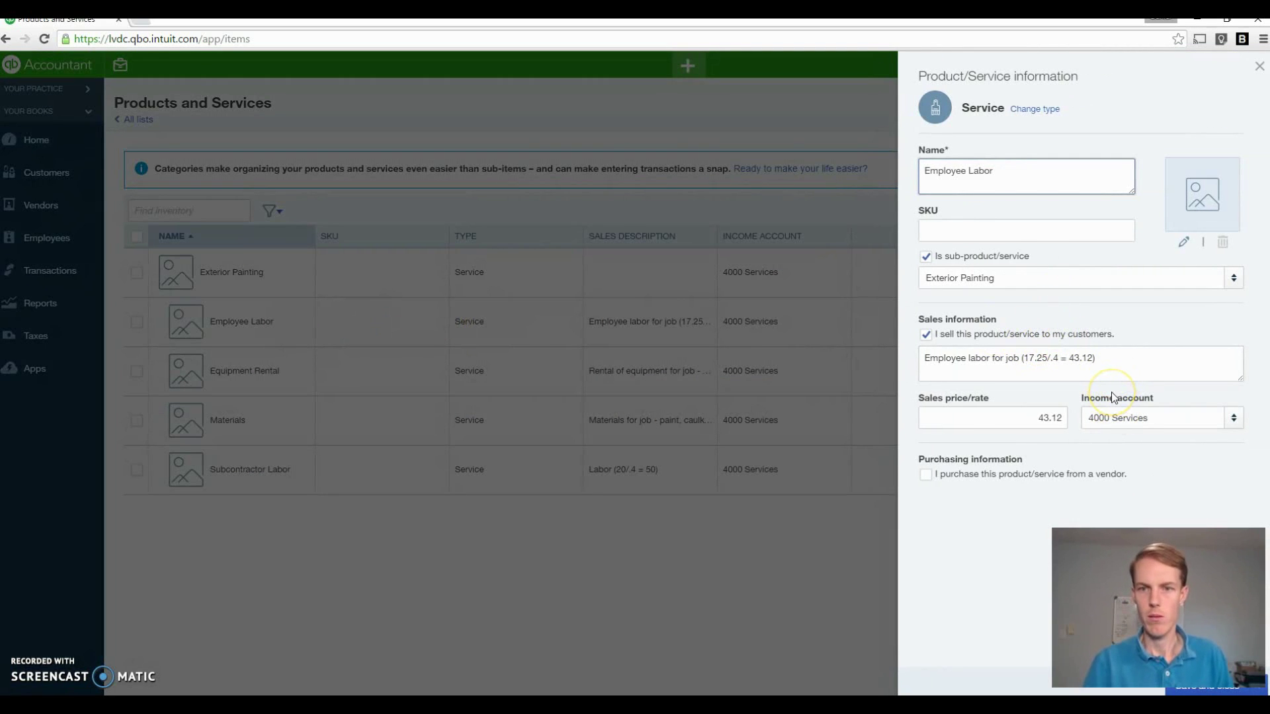
{"action": "left_click", "coordinate": [1040, 357]}
{"action": "double_click", "coordinate": [1040, 357]}
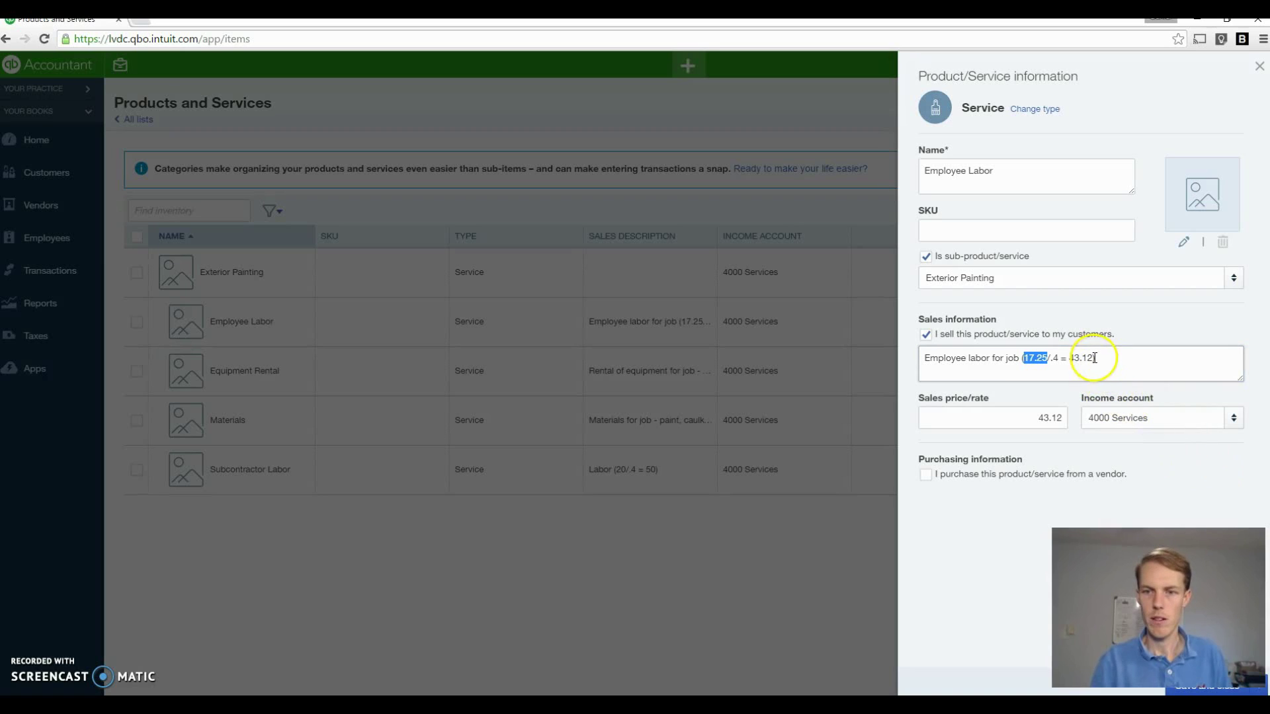
Step: Highlight the .4 = 43.12 markup in Employee Labor's sales description, then close the details panel
{"action": "left_click", "coordinate": [1086, 358]}
{"action": "left_click_drag", "start_coordinate": [1087, 358], "coordinate": [1050, 358]}
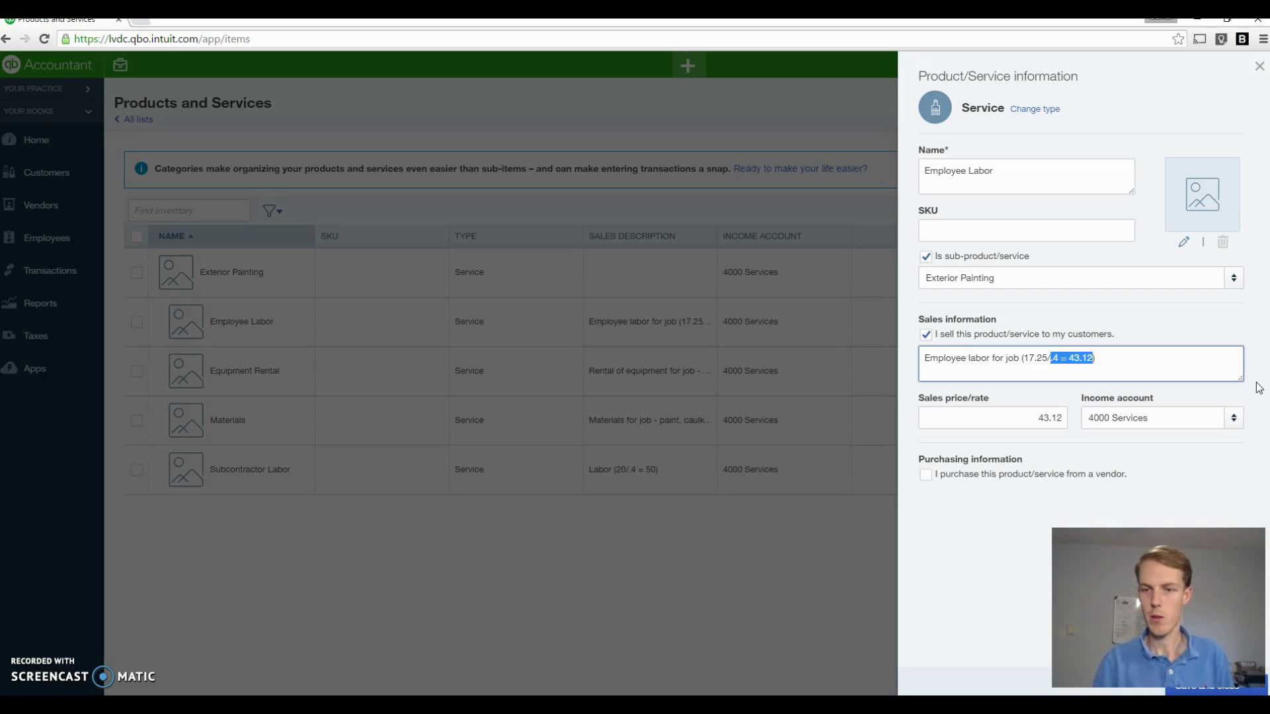
{"action": "left_click", "coordinate": [1116, 360]}
{"action": "left_click", "coordinate": [1094, 358]}
{"action": "left_click_drag", "start_coordinate": [1093, 359], "coordinate": [1070, 359]}
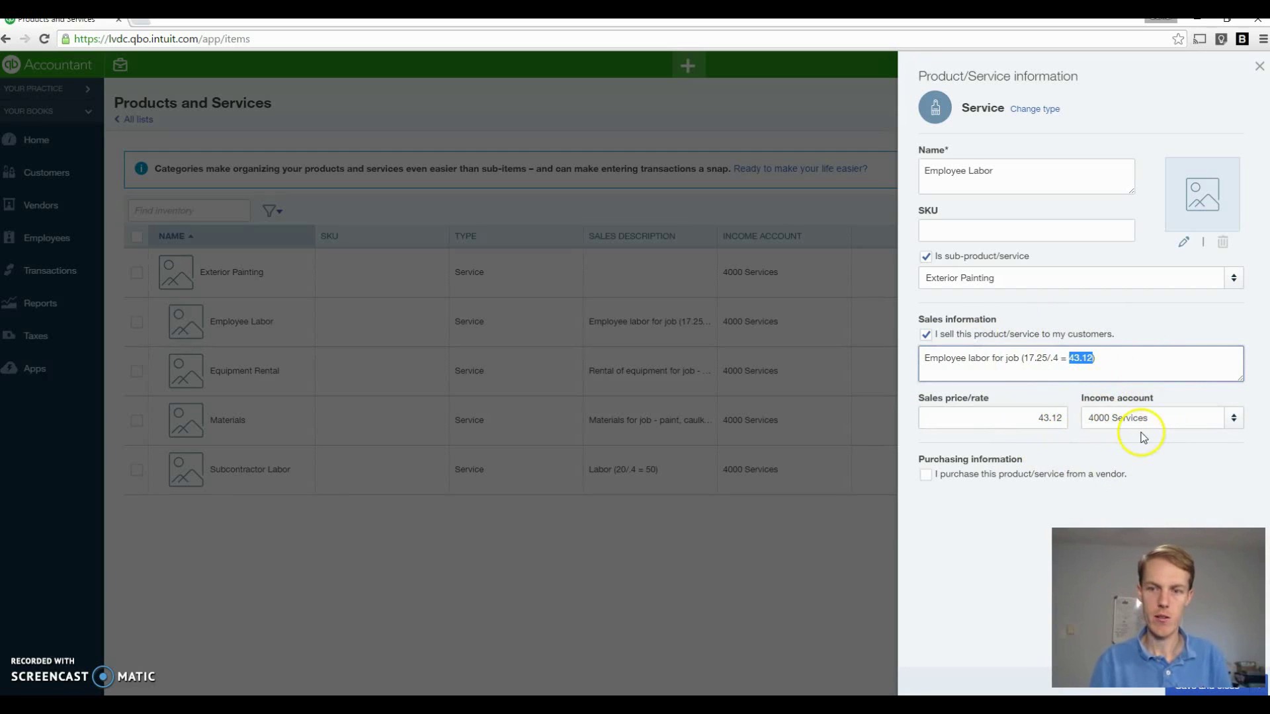
{"action": "left_click", "coordinate": [1258, 69]}
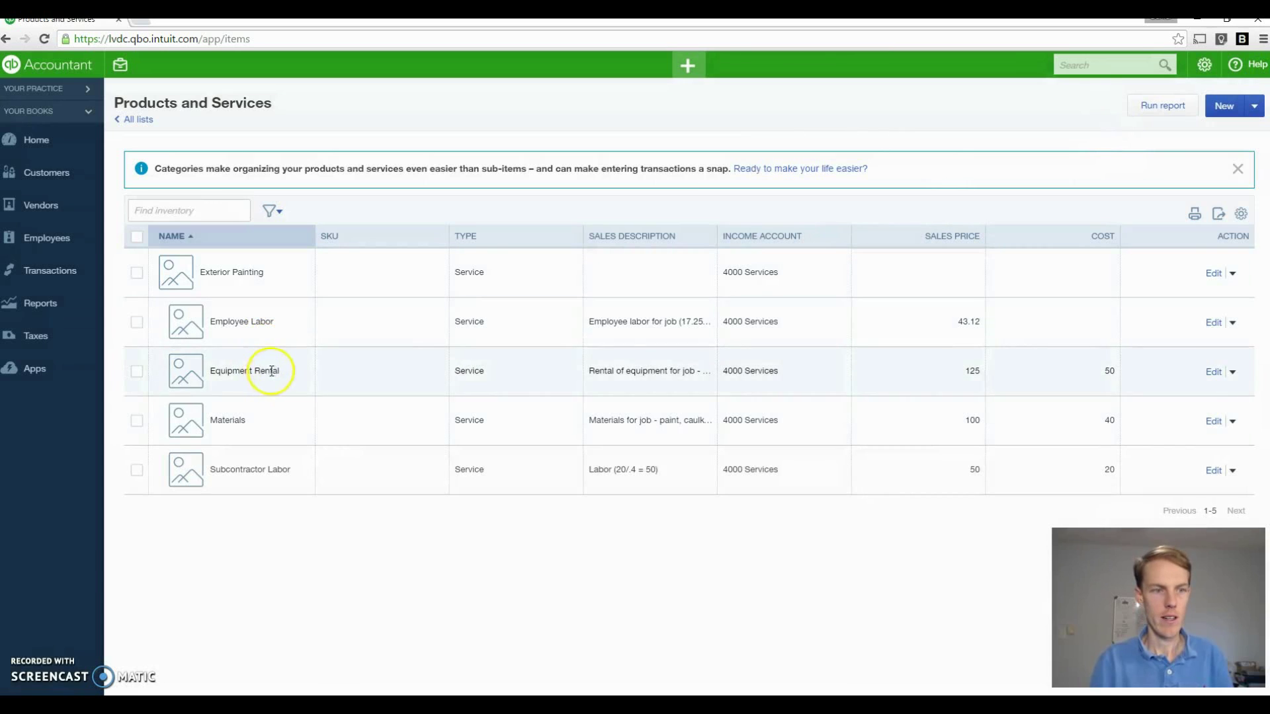
Step: Open Materials and highlight the 40 / .4 = 100 markup formula in its sales description
{"action": "double_click", "coordinate": [270, 424]}
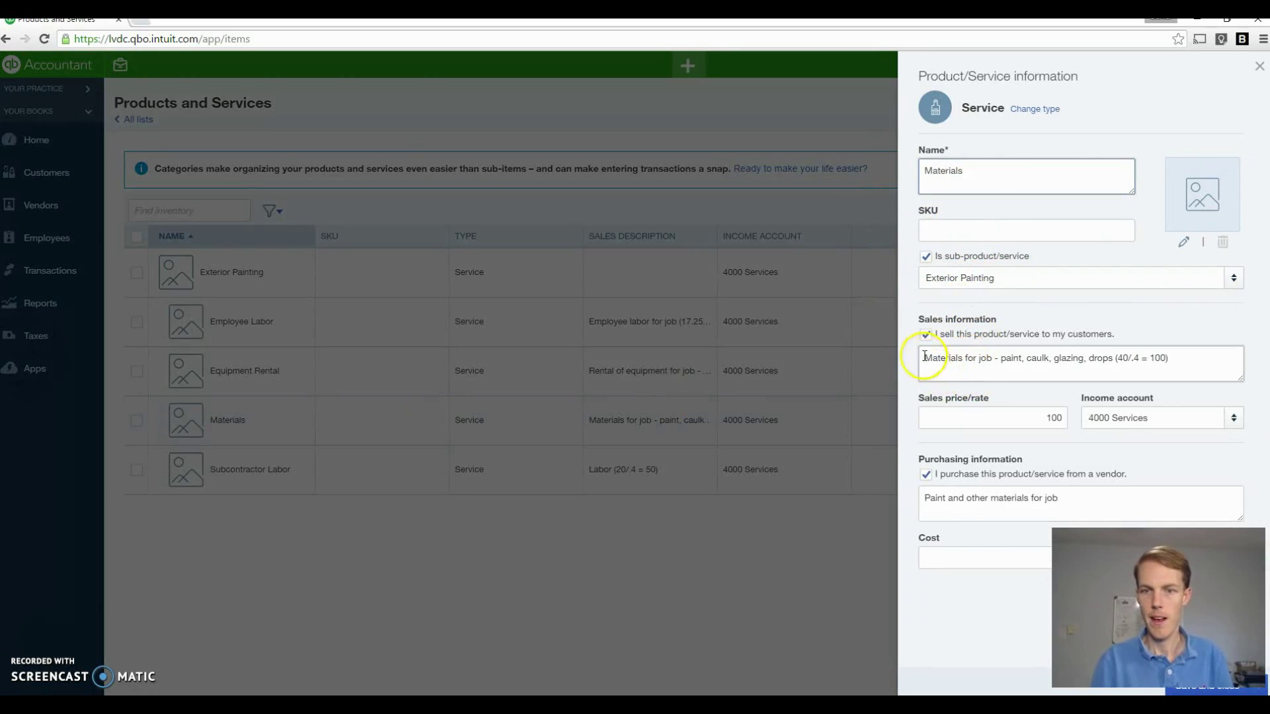
{"action": "left_click_drag", "start_coordinate": [924, 356], "coordinate": [1194, 357]}
{"action": "left_click", "coordinate": [1080, 358]}
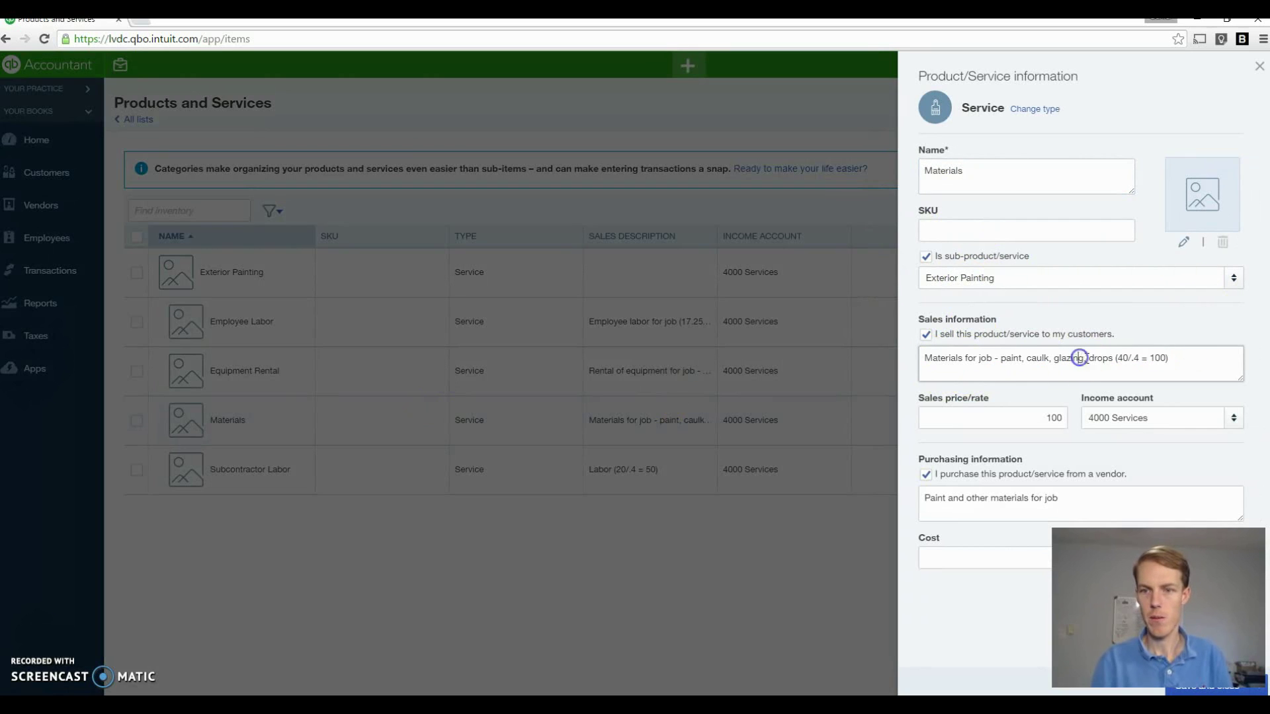
{"action": "left_click", "coordinate": [1125, 362]}
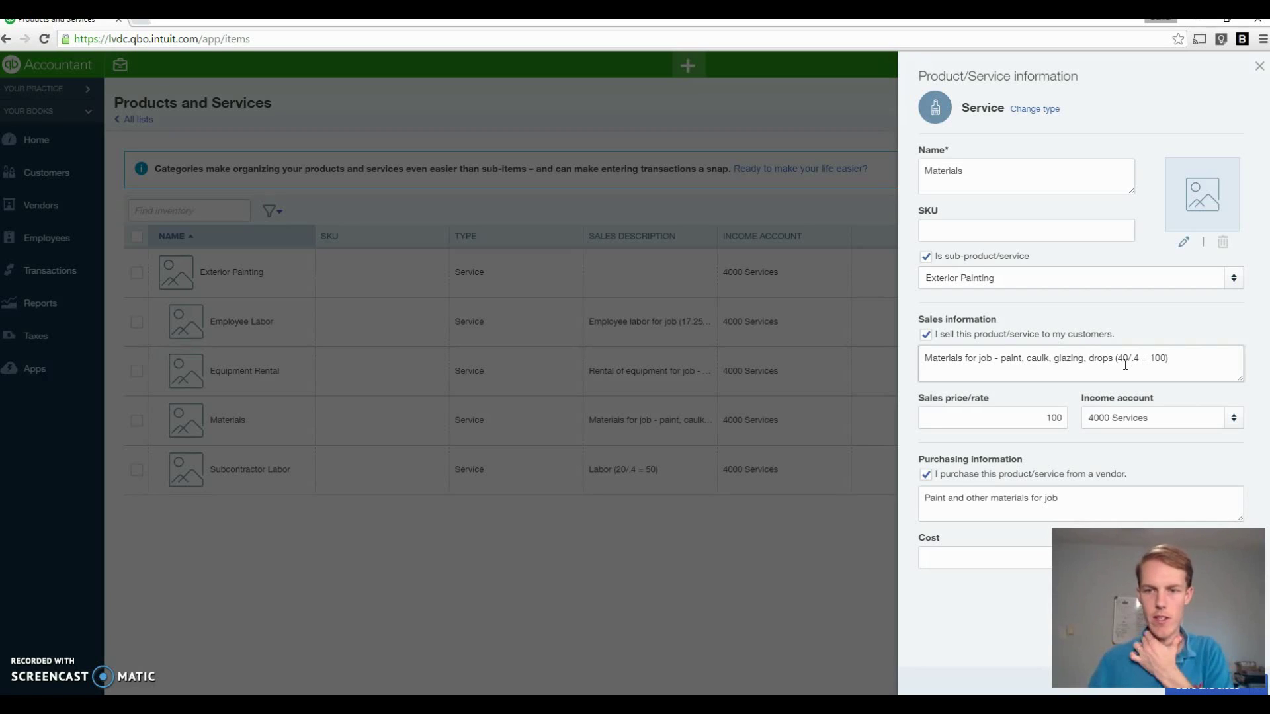
{"action": "double_click", "coordinate": [1134, 360]}
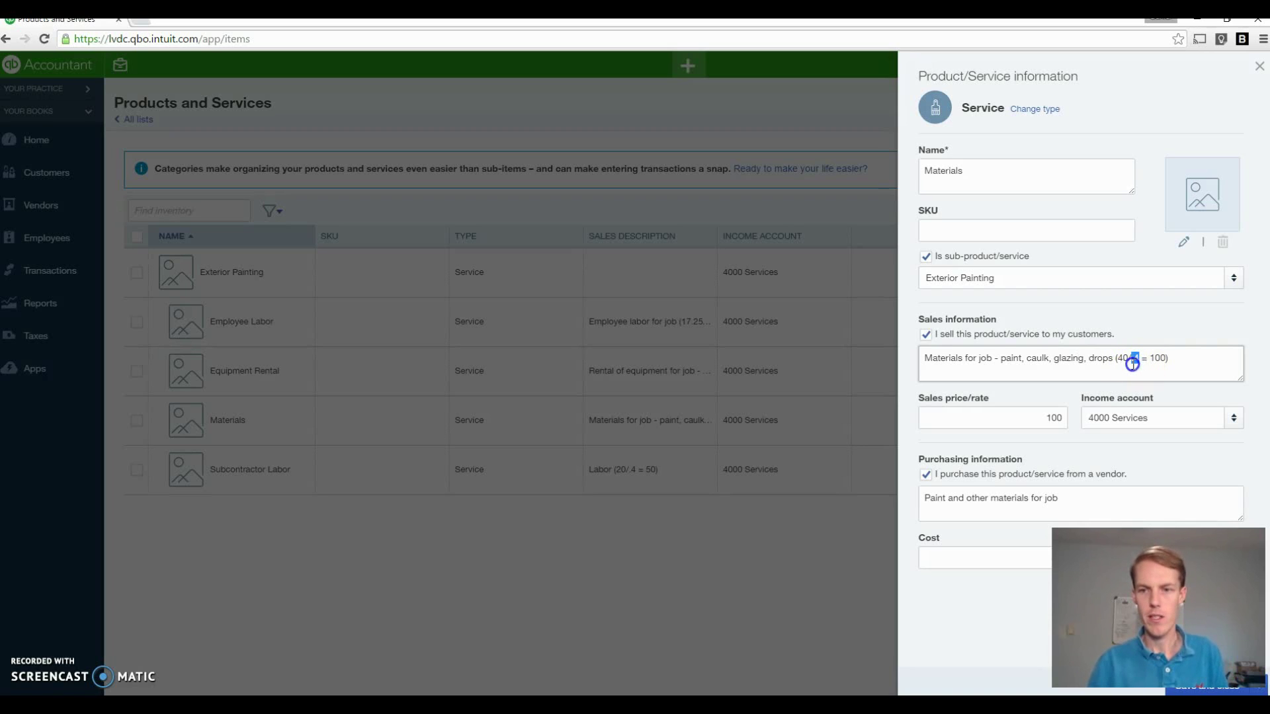
{"action": "left_click_drag", "start_coordinate": [1168, 358], "coordinate": [1149, 358]}
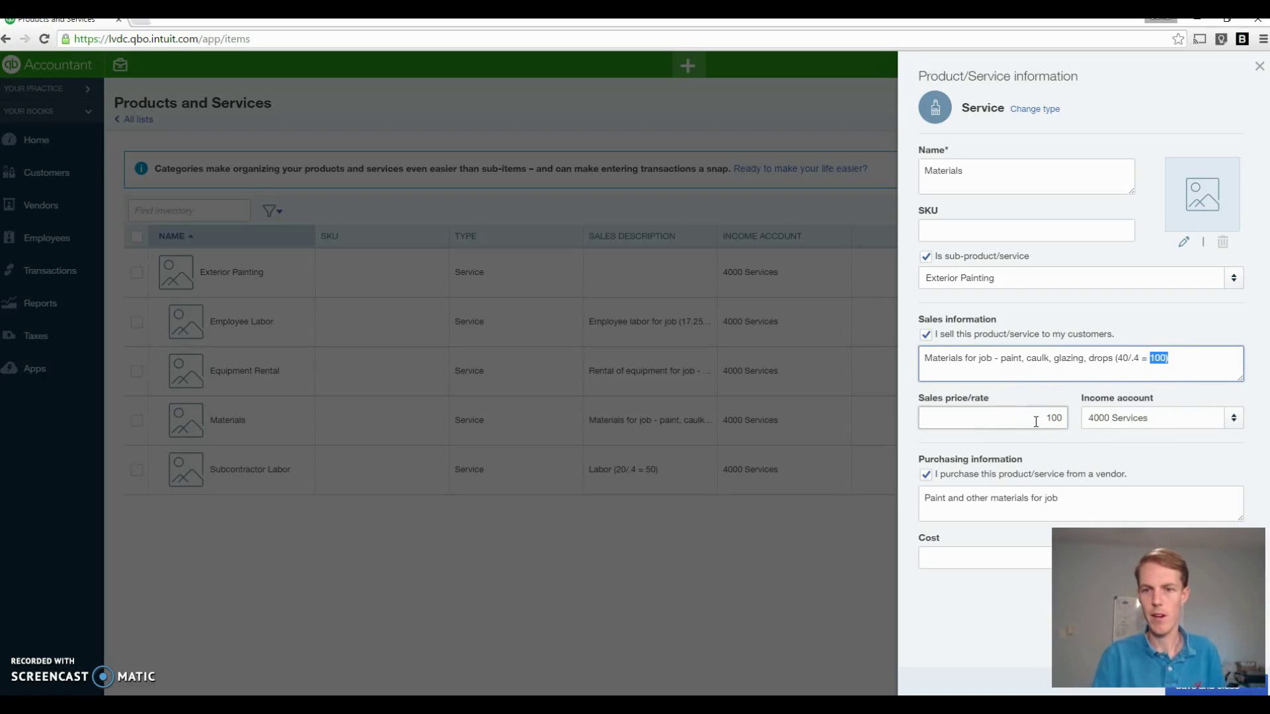
Step: Highlight the 100 sales price, then close the Materials details
{"action": "double_click", "coordinate": [1067, 417]}
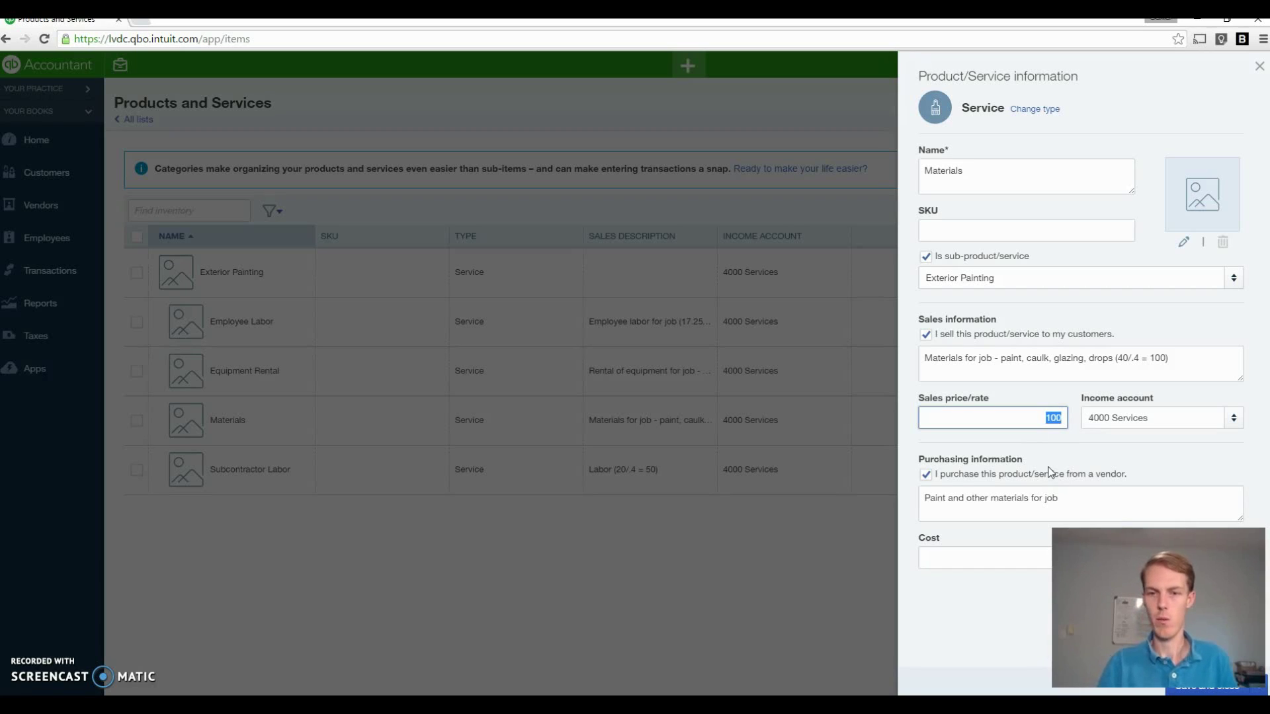
{"action": "left_click_drag", "start_coordinate": [1052, 418], "coordinate": [1017, 421]}
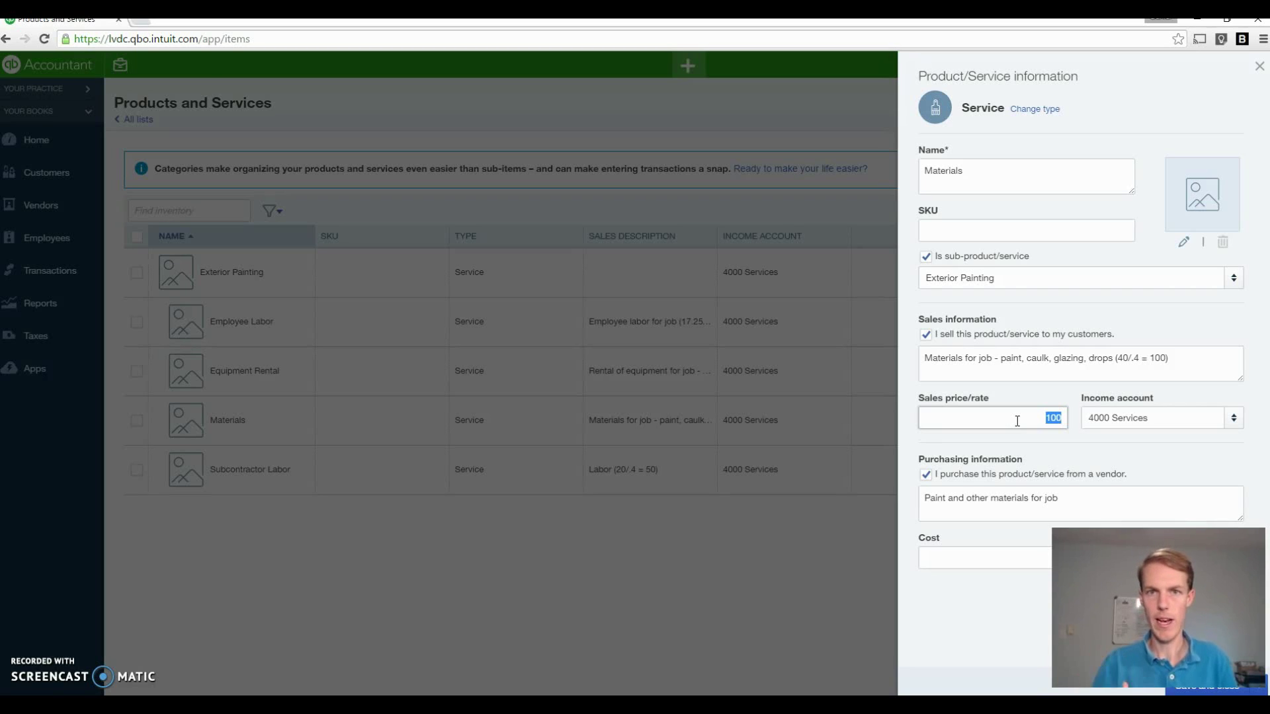
{"action": "left_click", "coordinate": [1147, 464]}
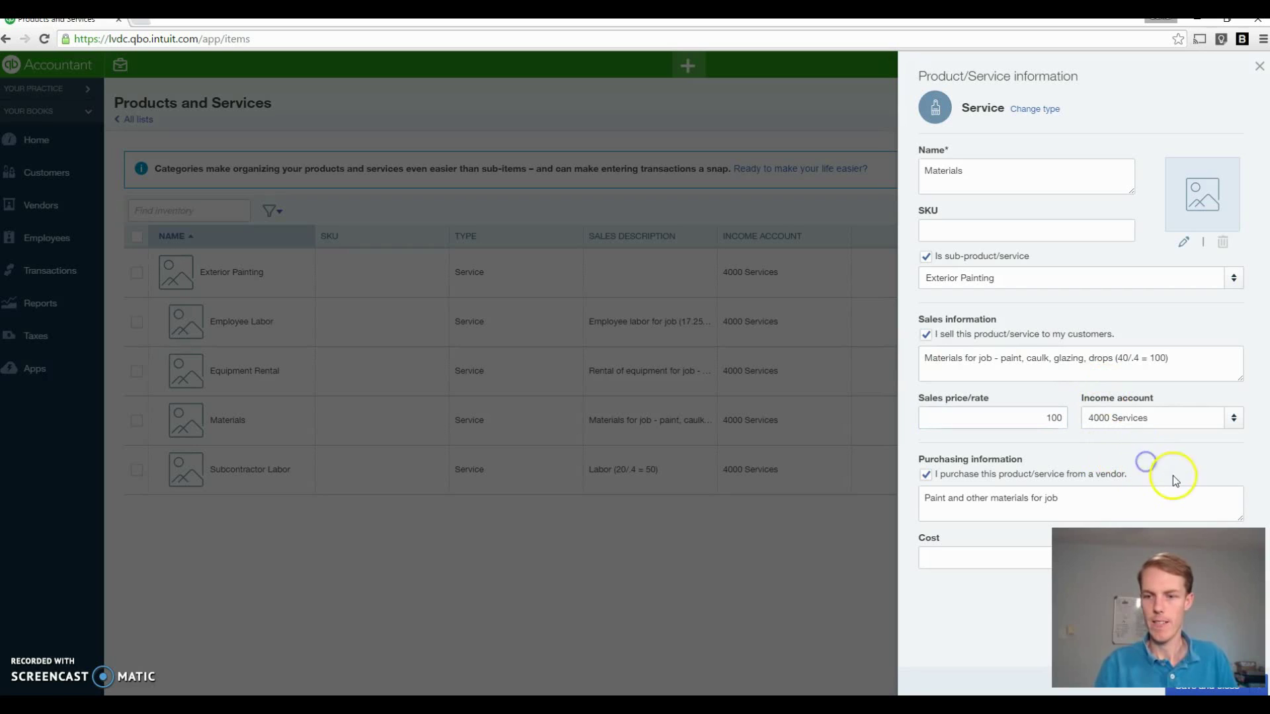
{"action": "left_click", "coordinate": [1260, 69]}
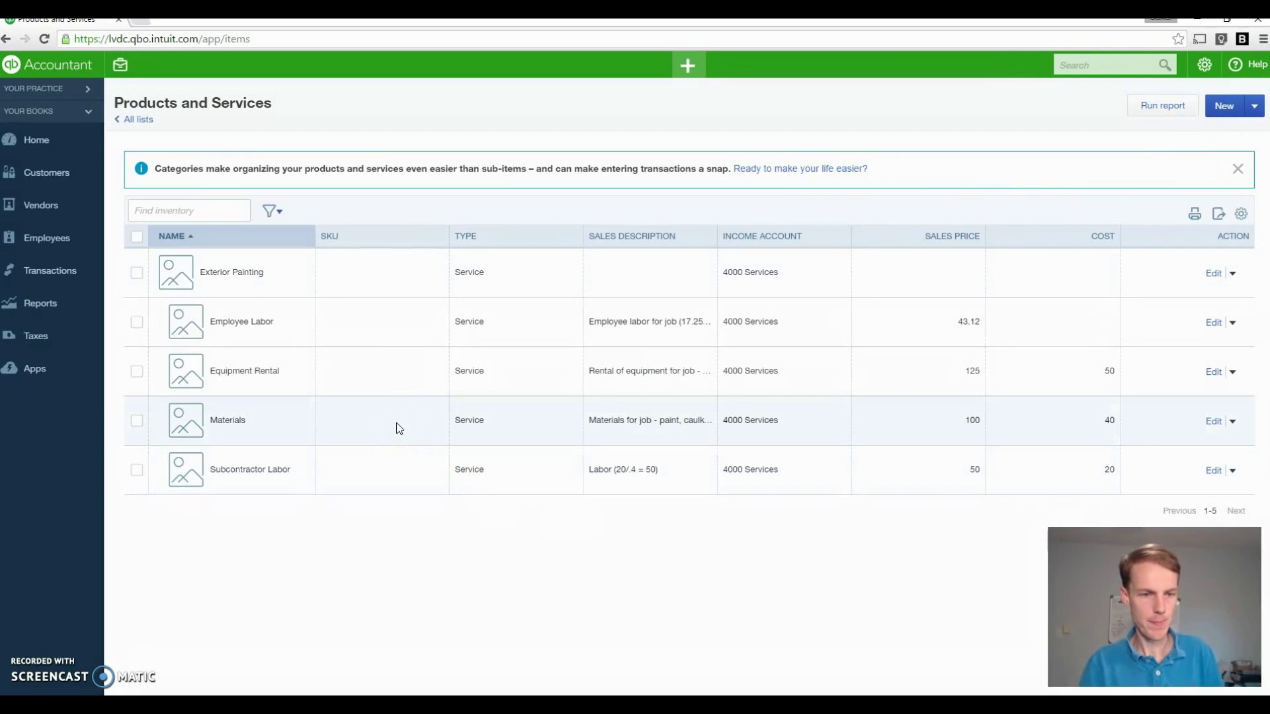
{"action": "left_click", "coordinate": [321, 463]}
{"action": "left_click", "coordinate": [431, 468]}
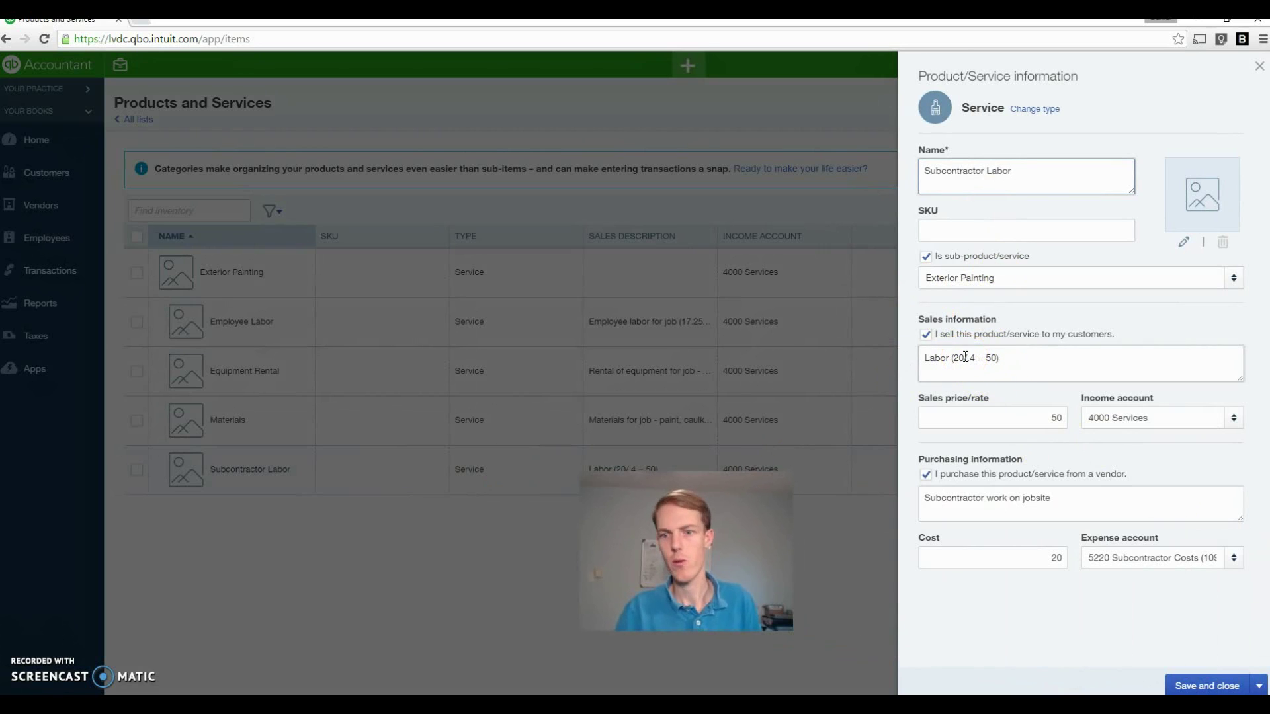
{"action": "left_click", "coordinate": [991, 364]}
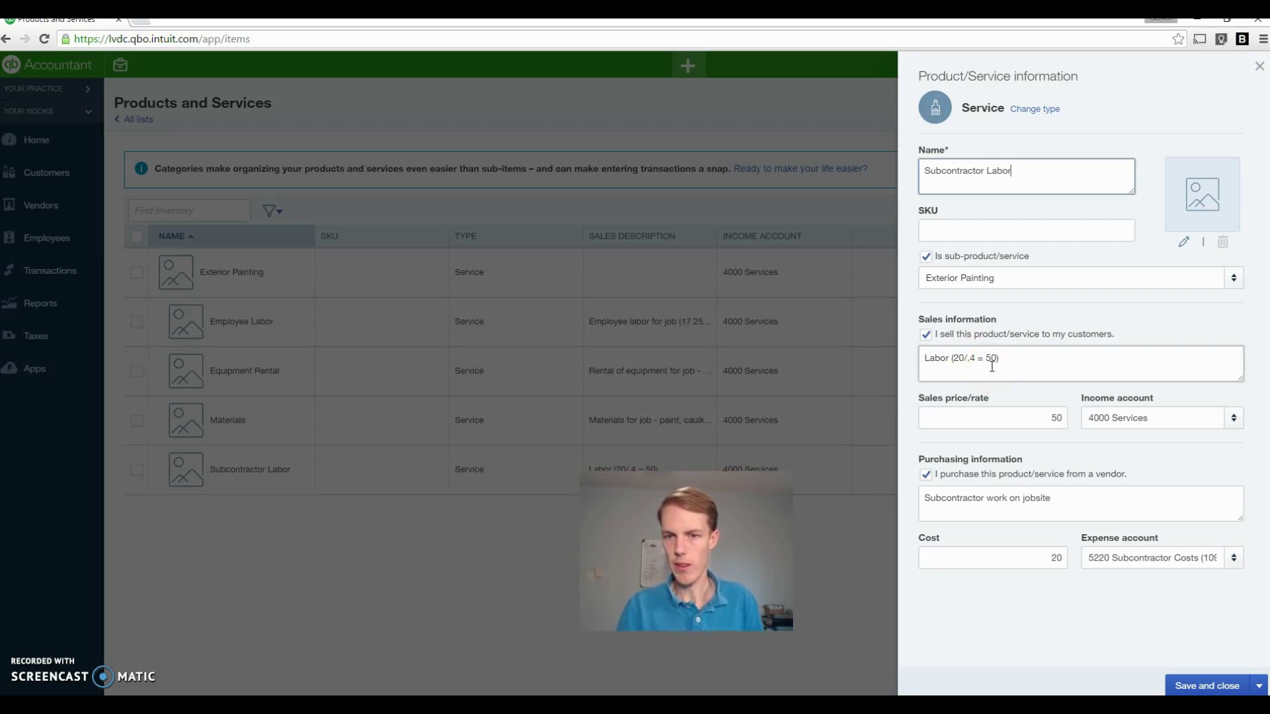
{"action": "left_click", "coordinate": [1016, 369]}
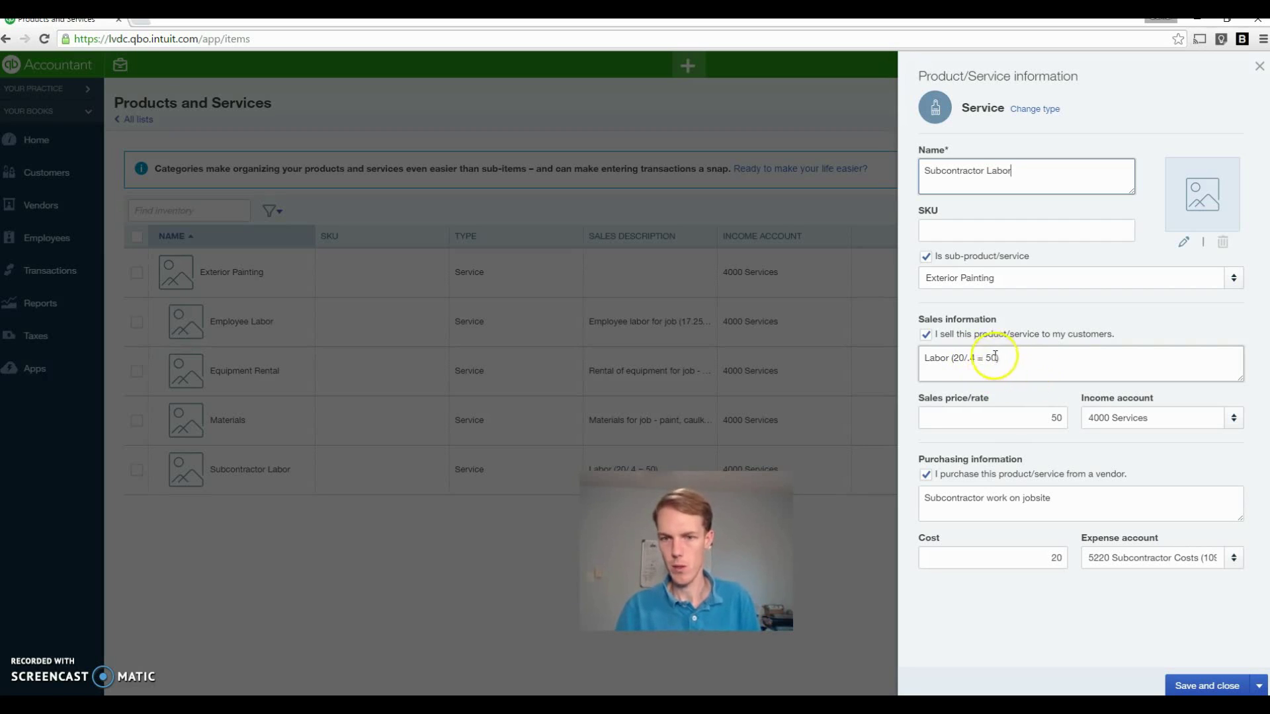
{"action": "left_click", "coordinate": [1052, 421]}
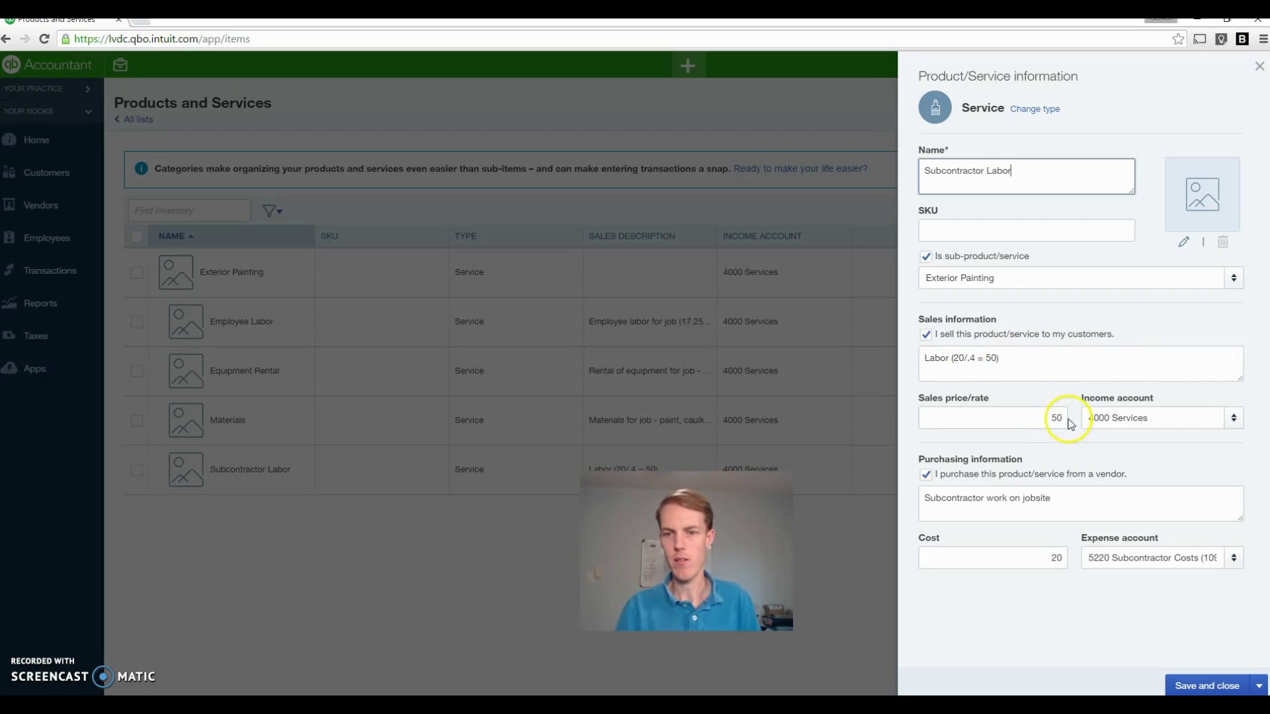
{"action": "left_click", "coordinate": [1058, 561]}
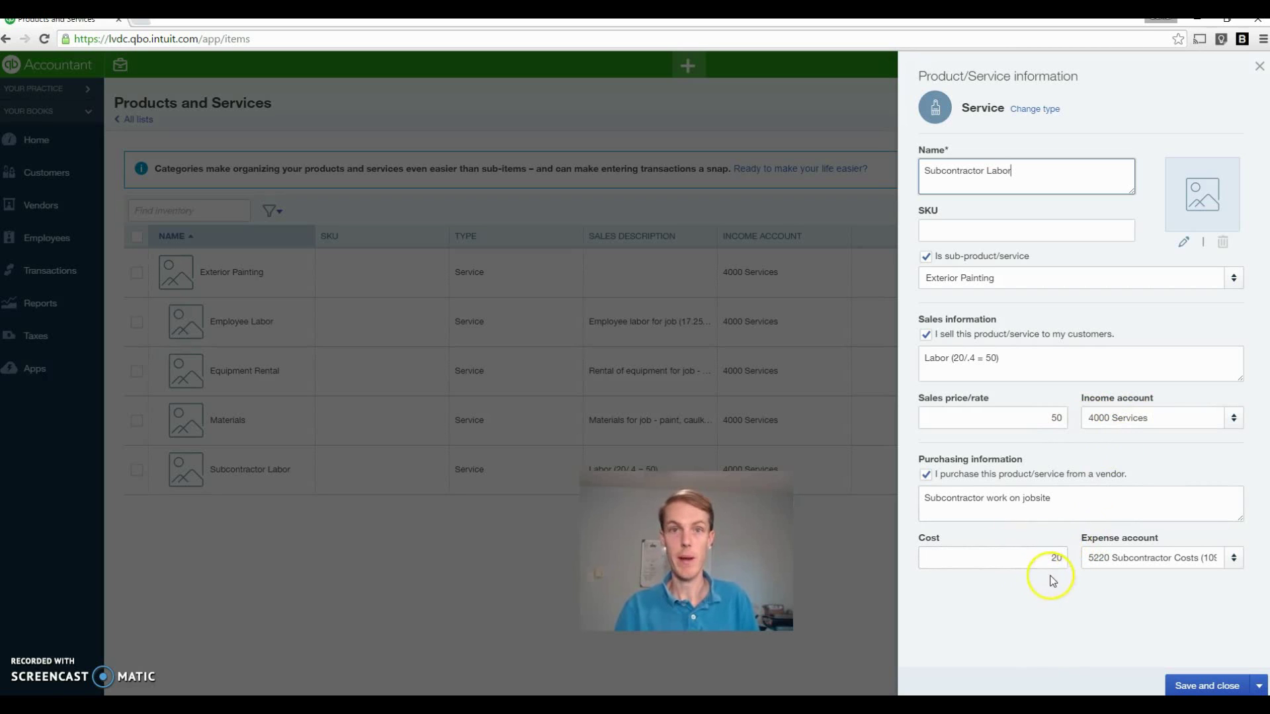
{"action": "left_click", "coordinate": [1260, 68]}
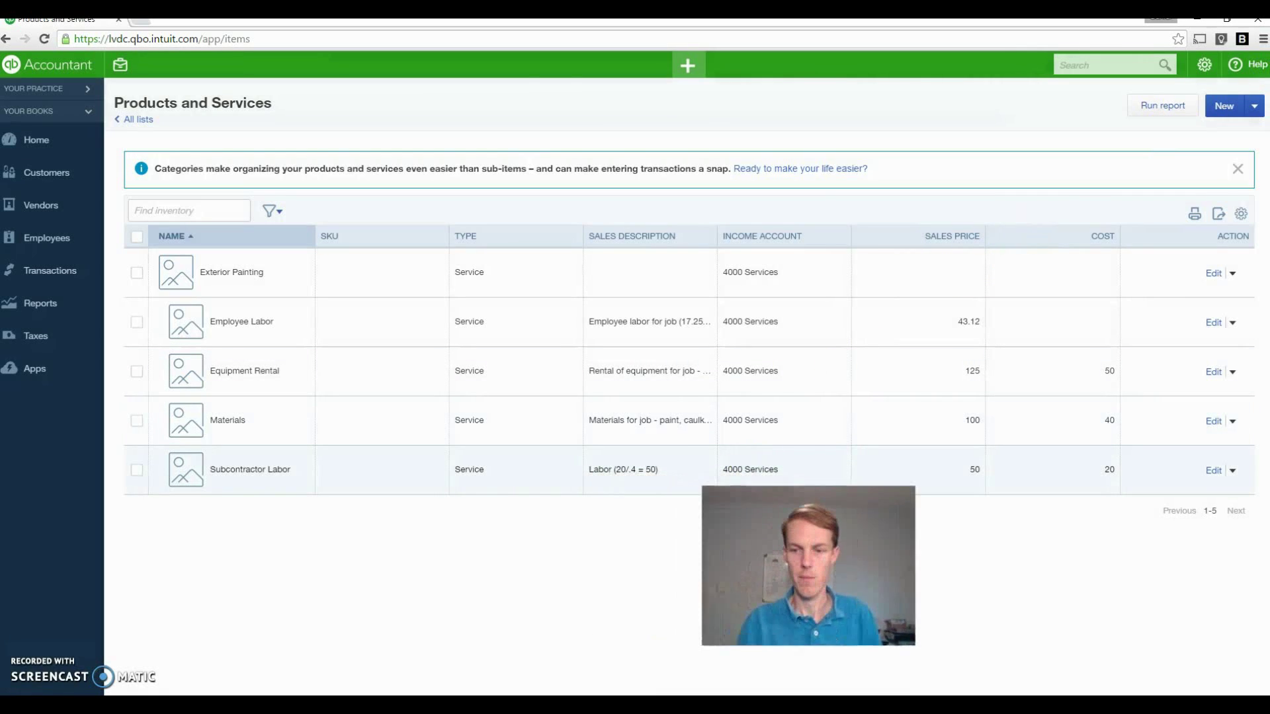
{"action": "triple_click", "coordinate": [287, 377]}
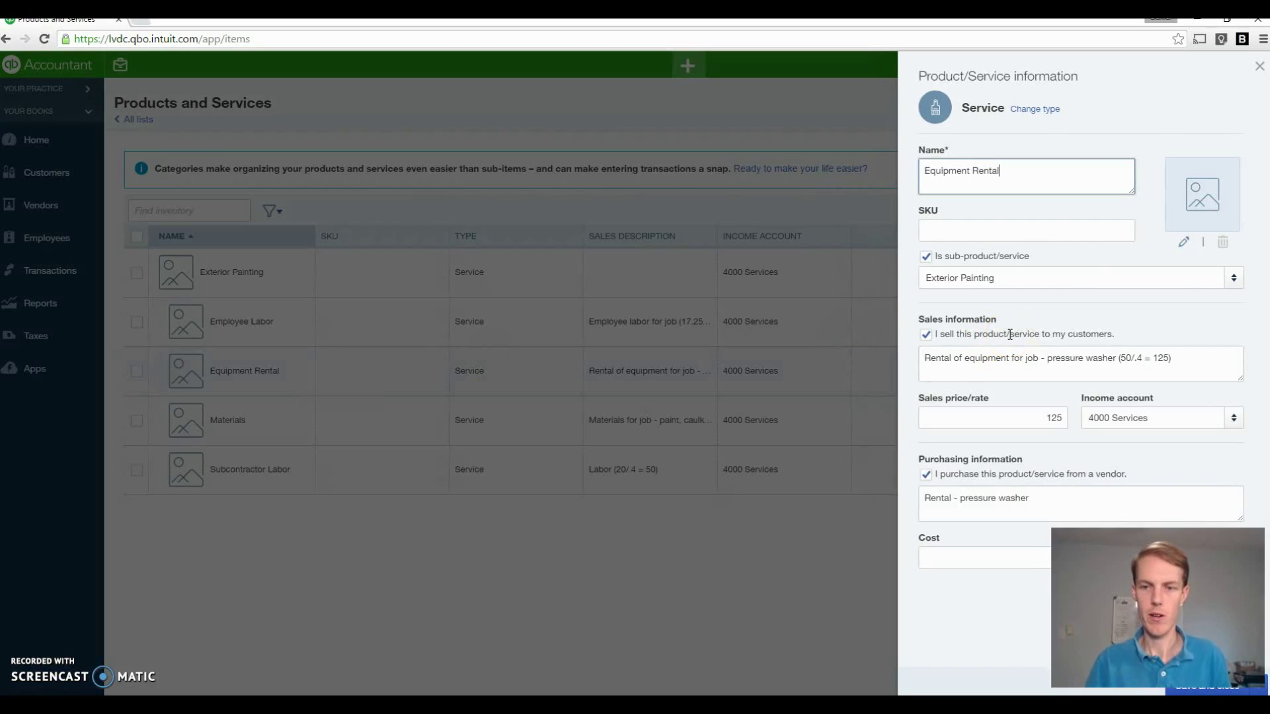
{"action": "left_click", "coordinate": [1038, 368]}
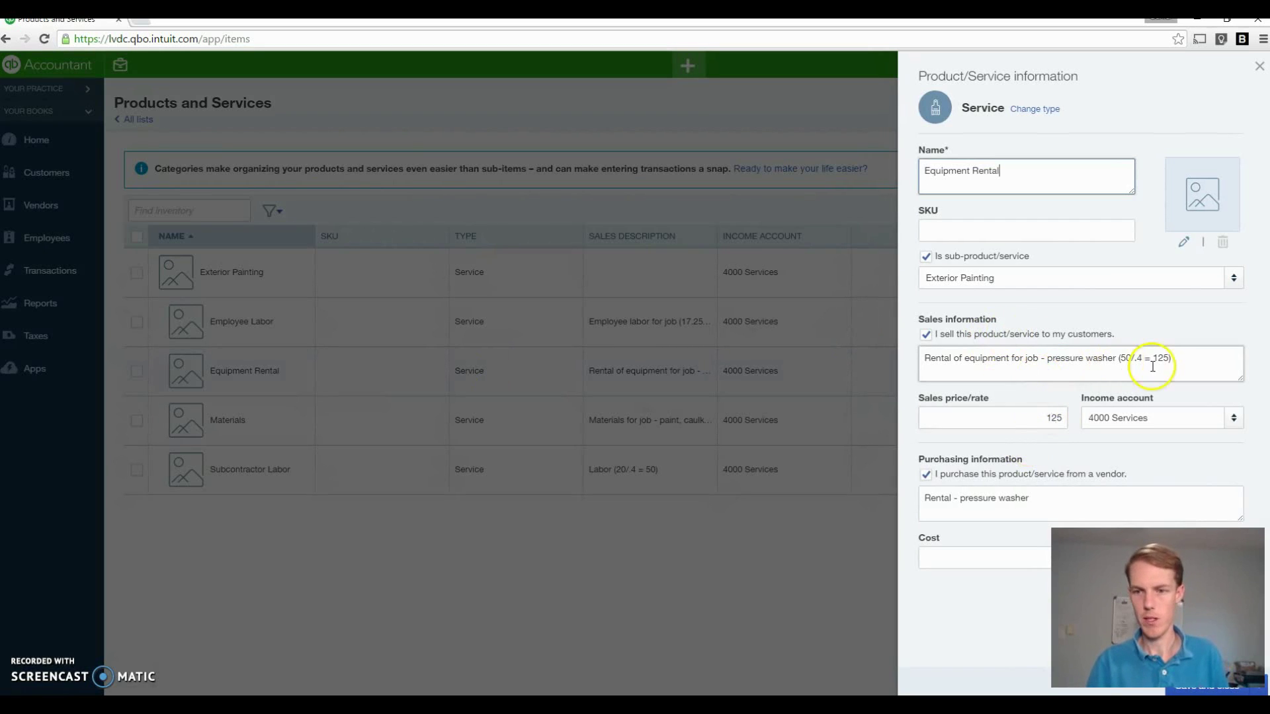
{"action": "left_click", "coordinate": [1129, 499]}
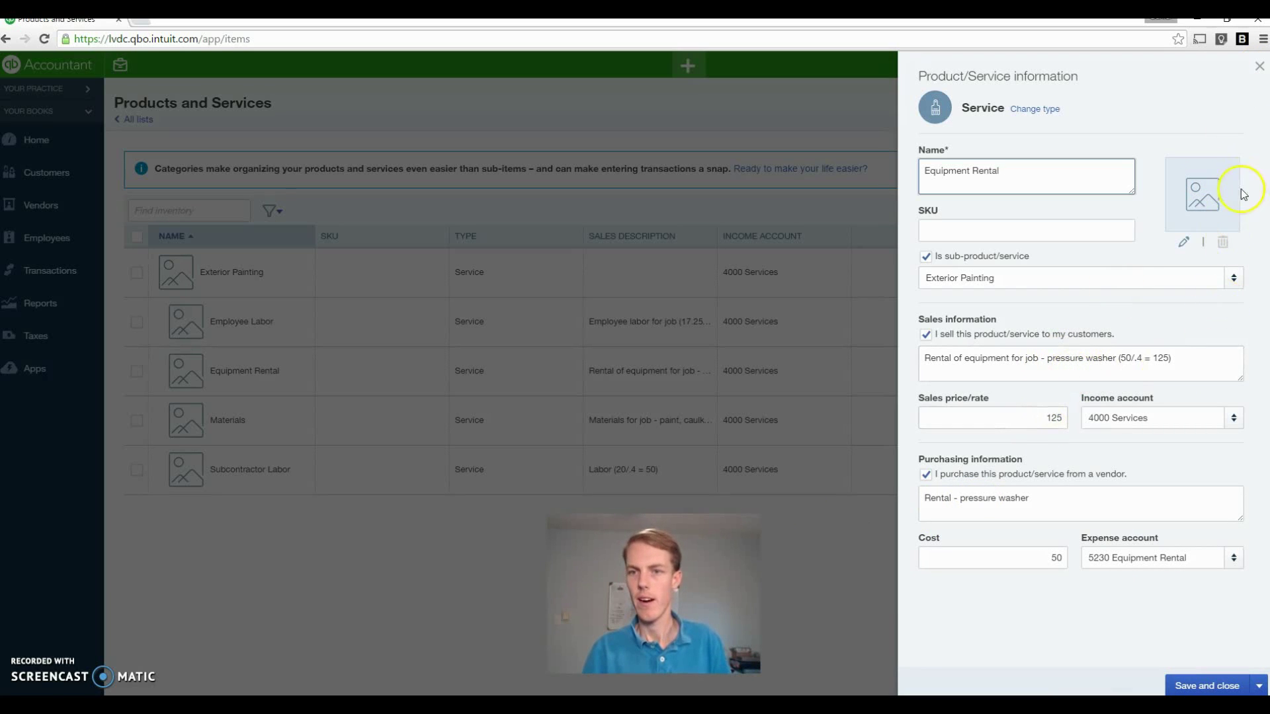
{"action": "left_click", "coordinate": [1260, 66]}
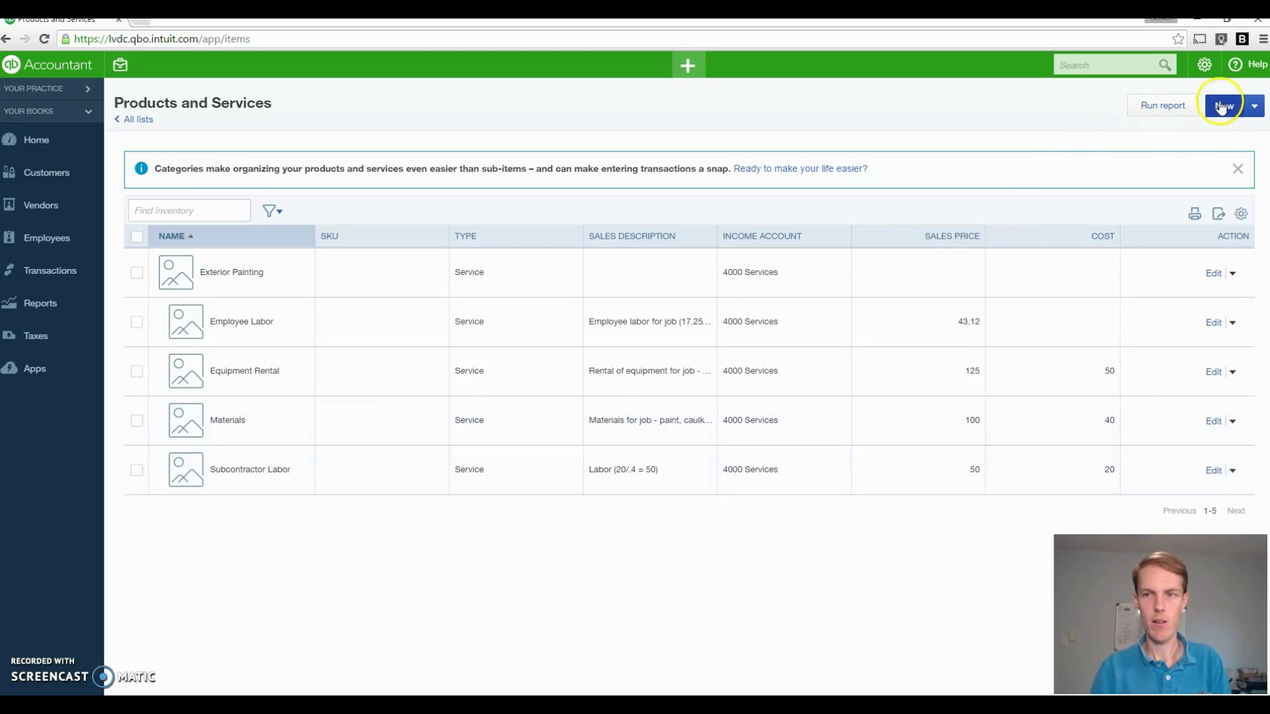
{"action": "left_click", "coordinate": [1250, 113]}
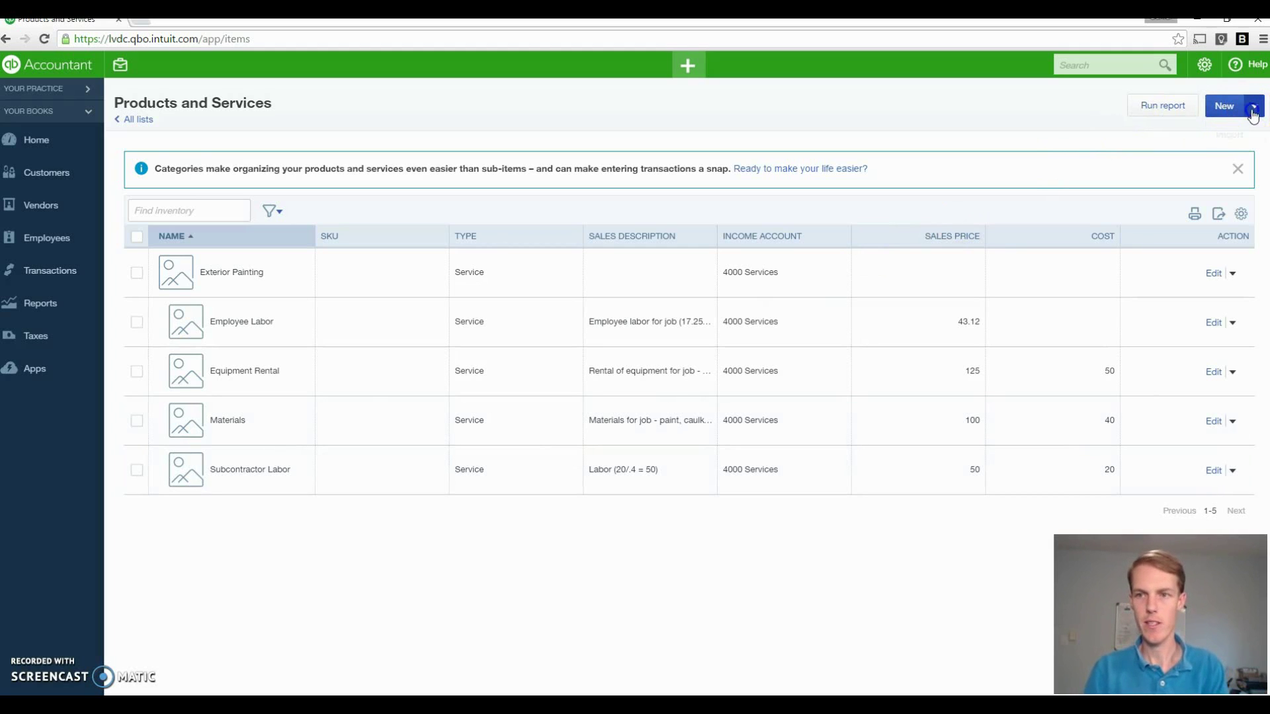
{"action": "left_click", "coordinate": [1110, 129]}
{"action": "left_click", "coordinate": [1223, 105]}
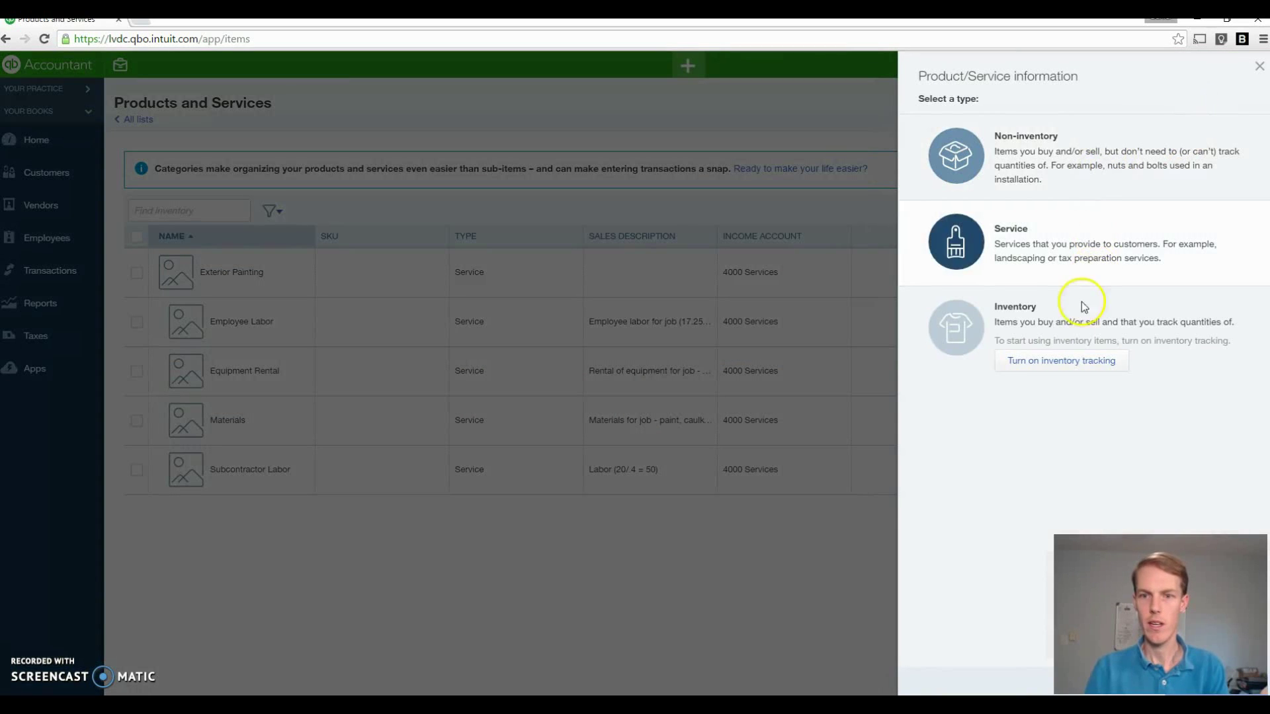
{"action": "left_click", "coordinate": [1037, 244]}
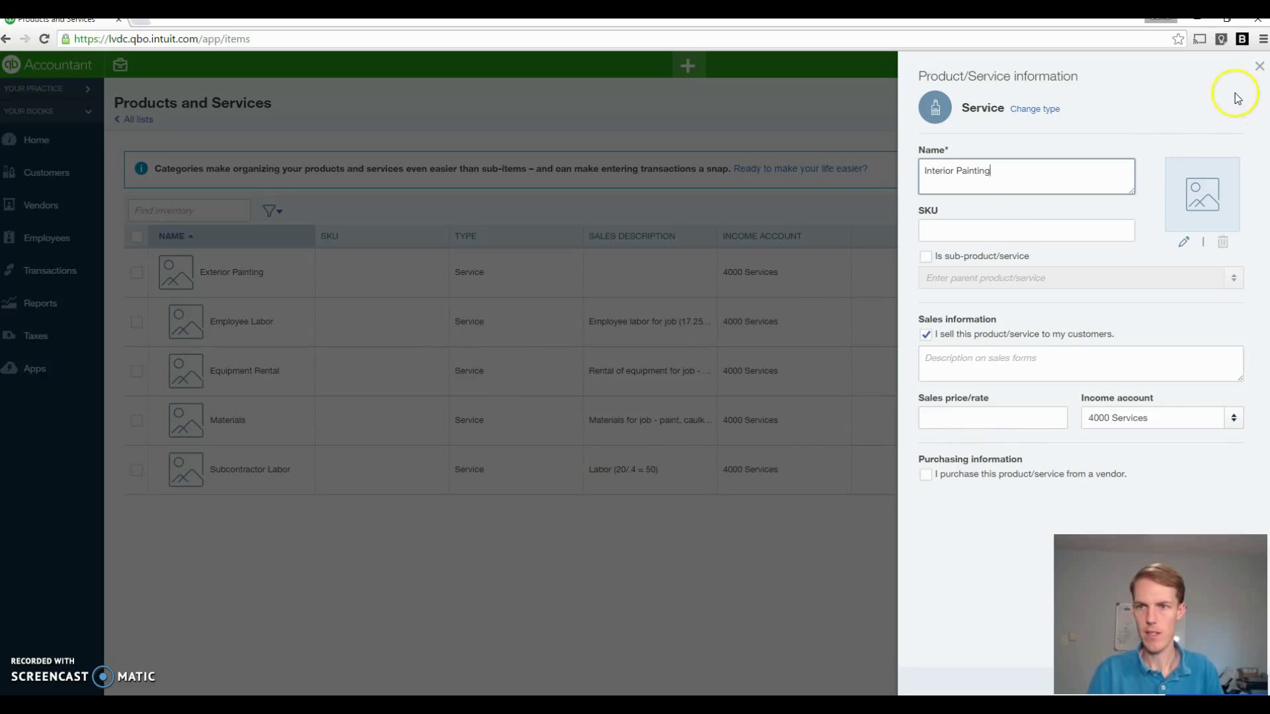
{"action": "left_click", "coordinate": [1259, 66]}
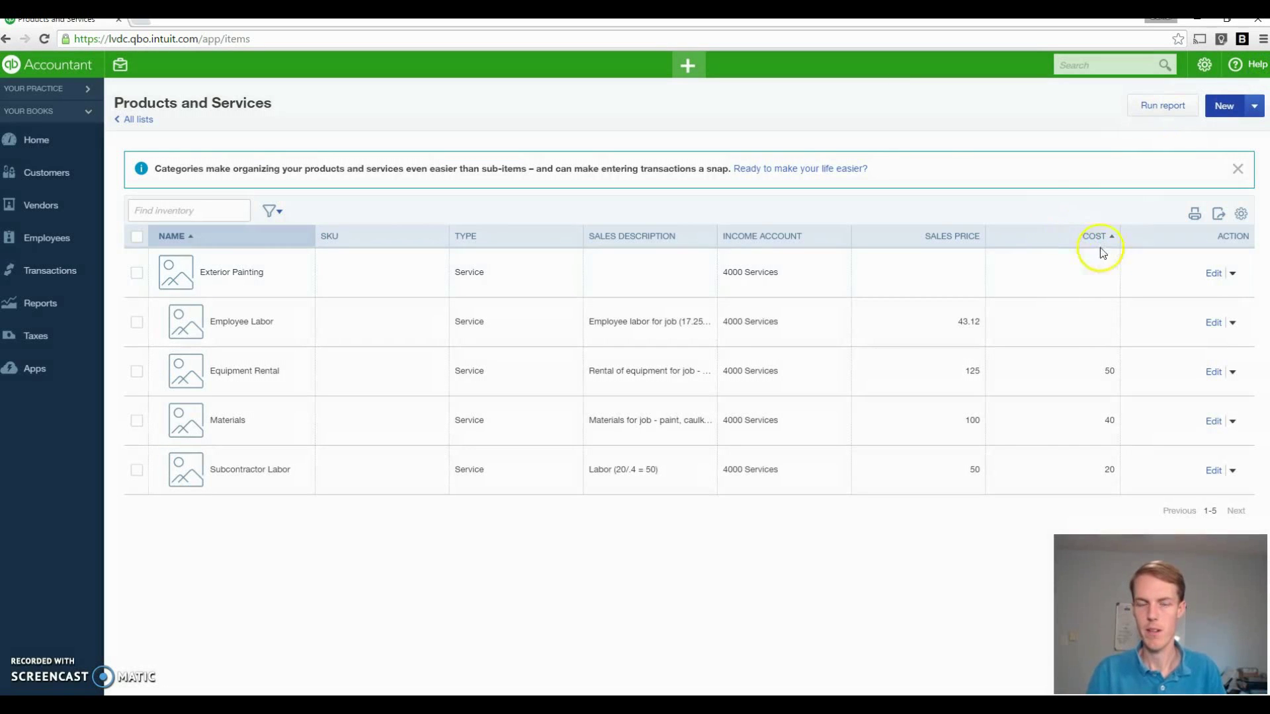